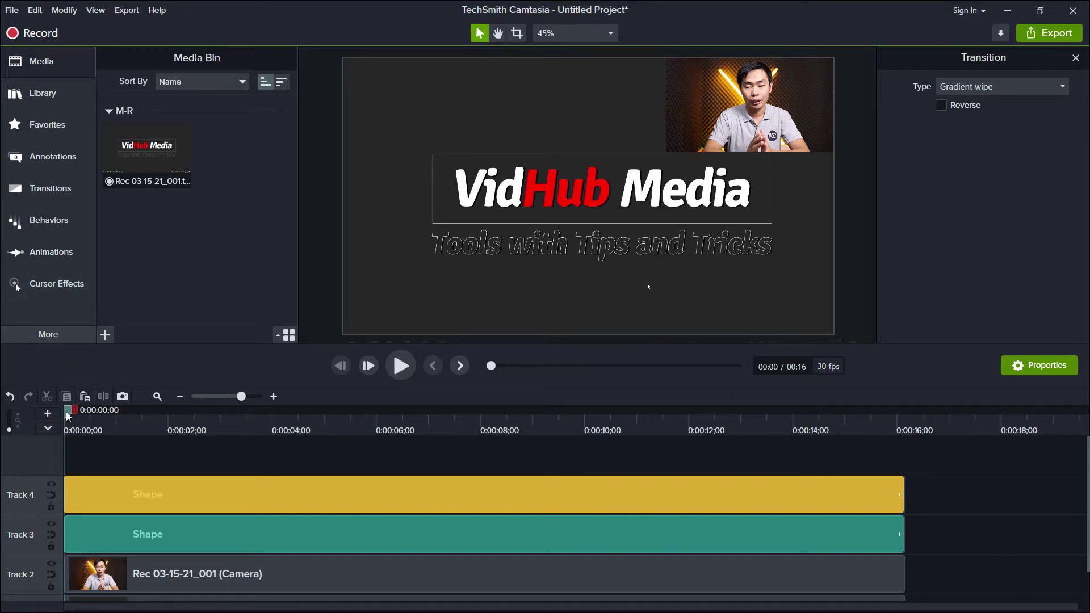
- Play back the existing progress-bar animation from about three seconds in
drag(66, 411, 246, 442)
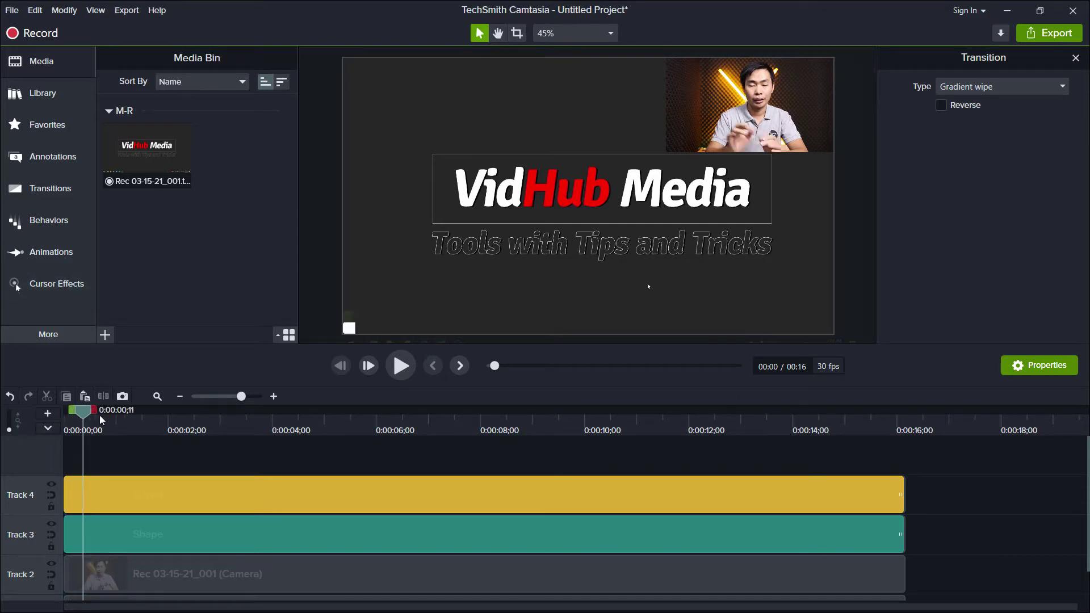
click(401, 360)
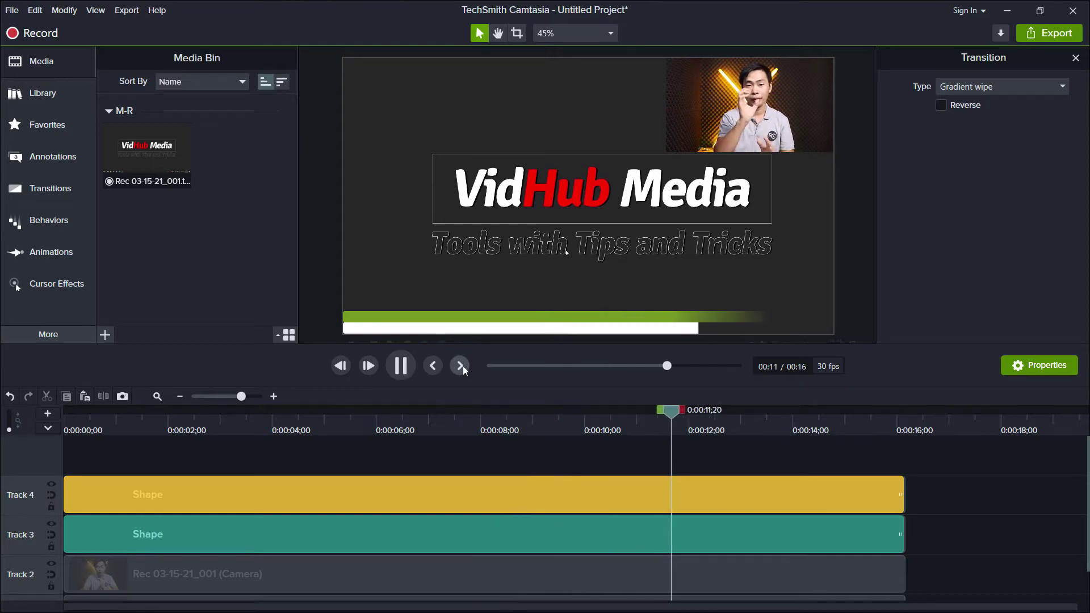
key(space)
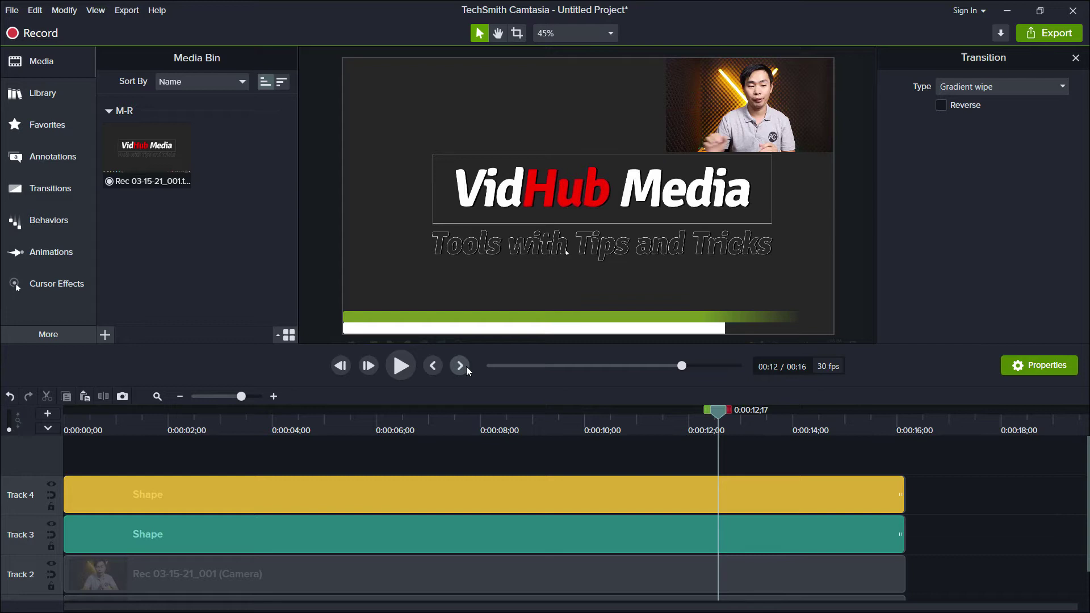
- Delete the shape clips on Tracks 3 and 4 and show the Library's Annotations shapes
drag(926, 471, 885, 533)
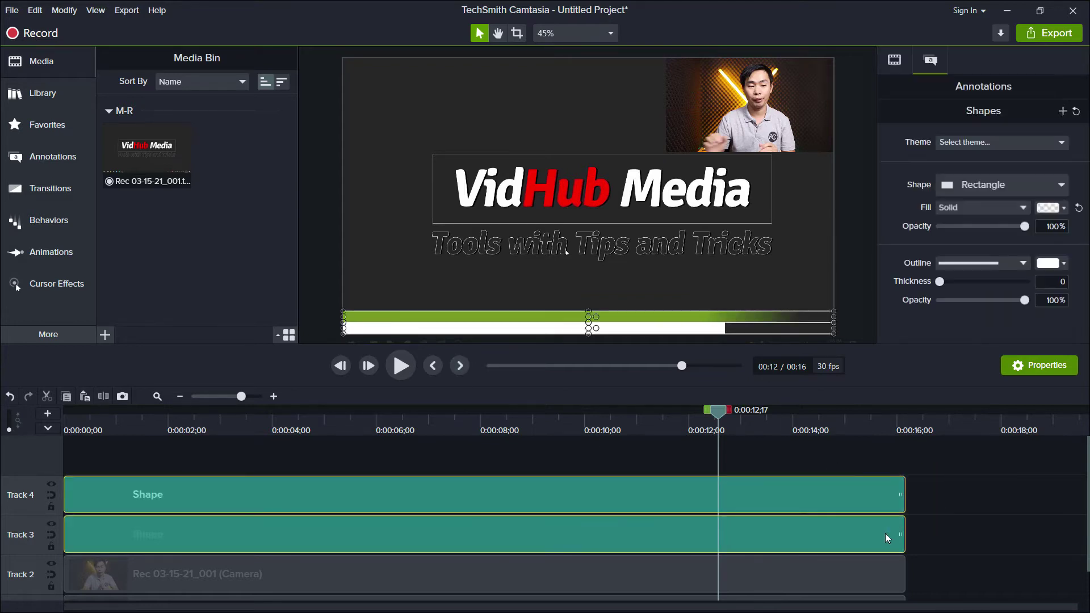
key(Delete)
scroll(882, 534, down, 1)
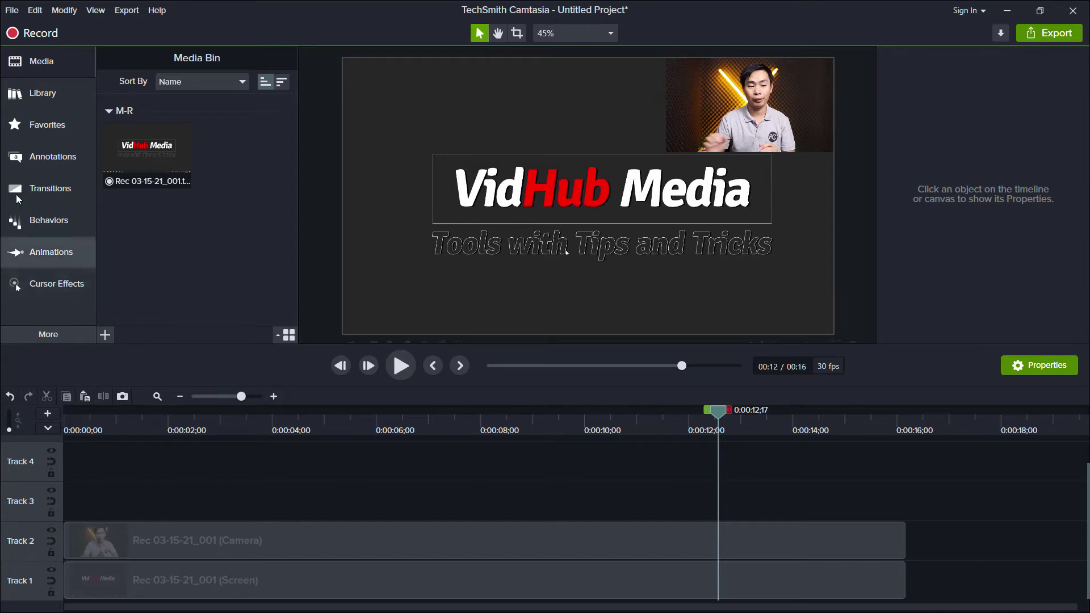
click(47, 95)
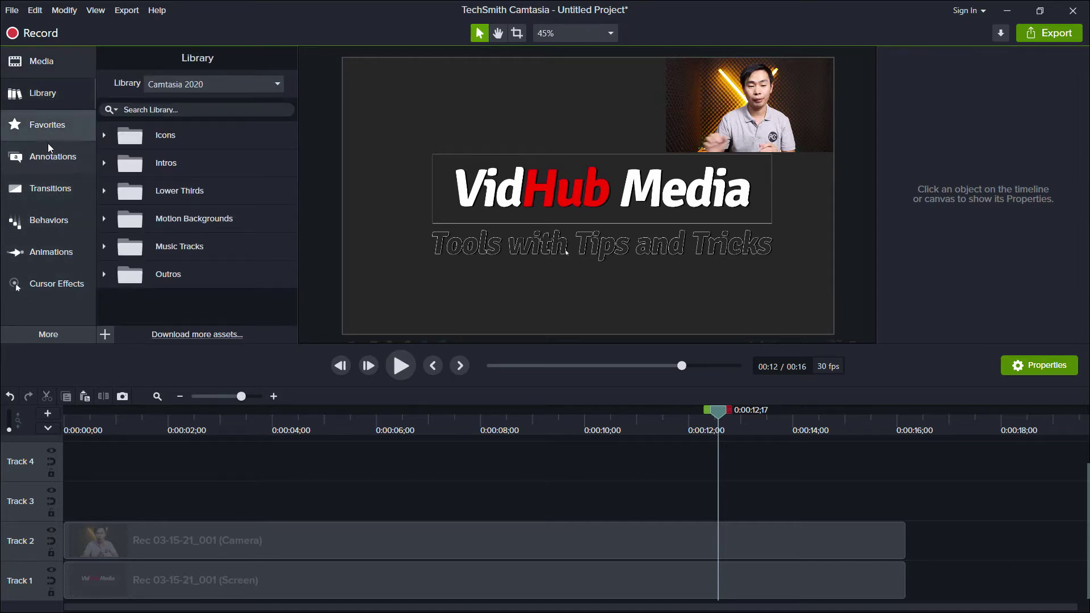
click(46, 159)
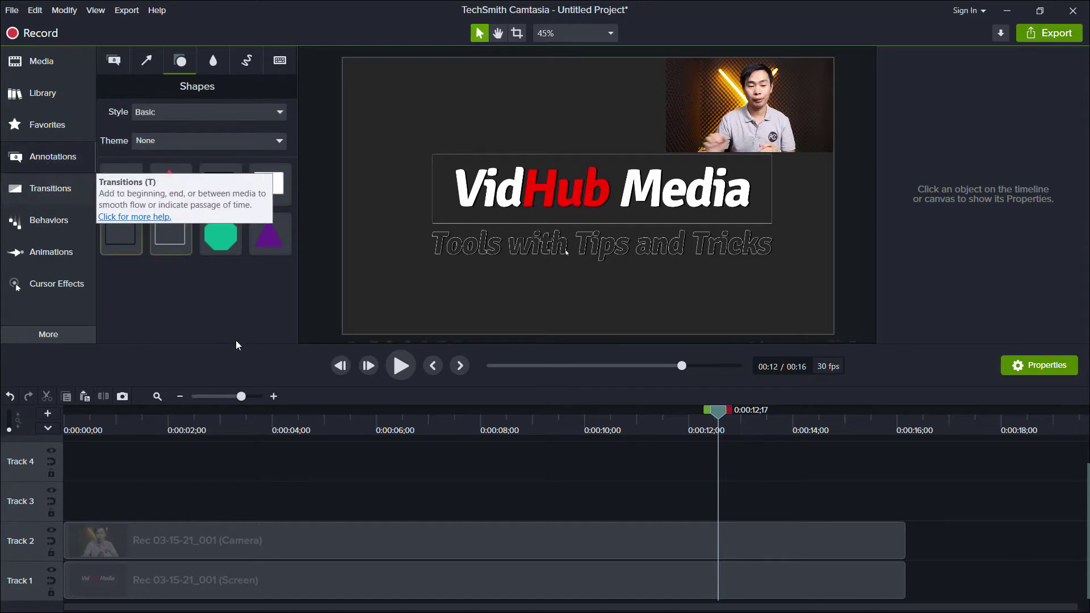
- Add a white rectangle to Track 3 and extend its clip to about 16 seconds
mouse_move(266, 185)
mouse_down()
mouse_move(82, 507)
mouse_move(47, 507)
mouse_up()
drag(324, 504, 908, 518)
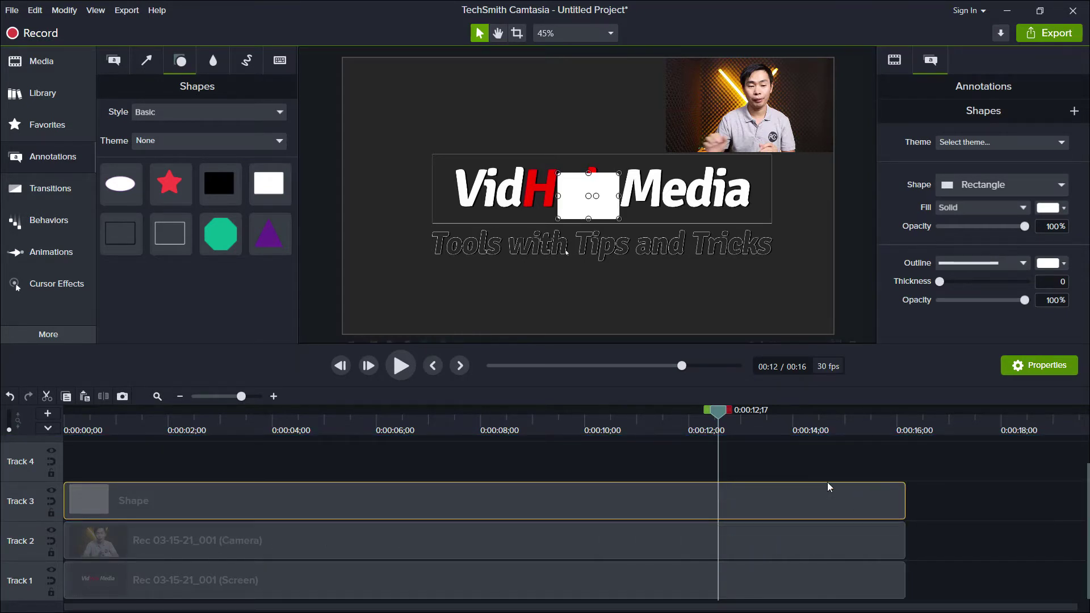
mouse_move(722, 412)
mouse_down()
mouse_move(189, 413)
mouse_move(563, 412)
mouse_up()
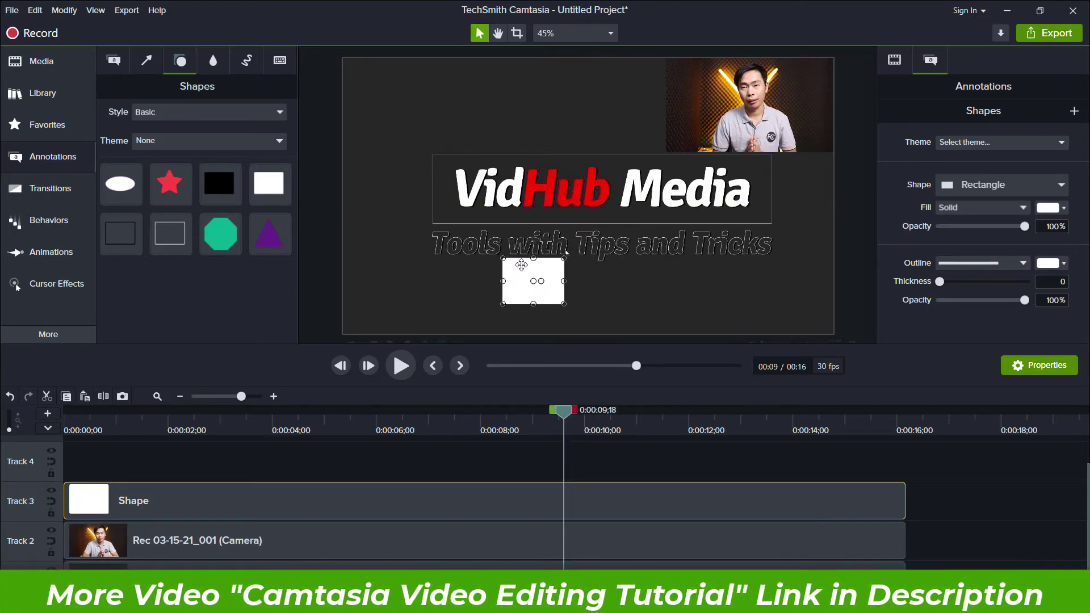
- Move and resize the rectangle into a thin bar along the frame's bottom edge
mouse_move(576, 179)
mouse_down()
mouse_move(521, 286)
mouse_move(817, 303)
mouse_up()
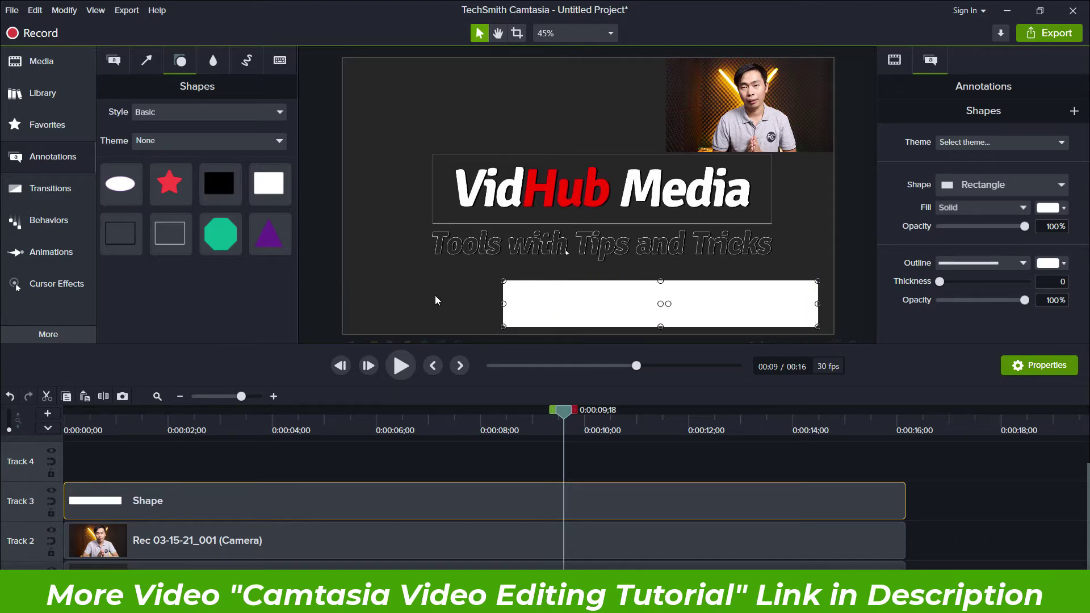
drag(505, 304, 346, 307)
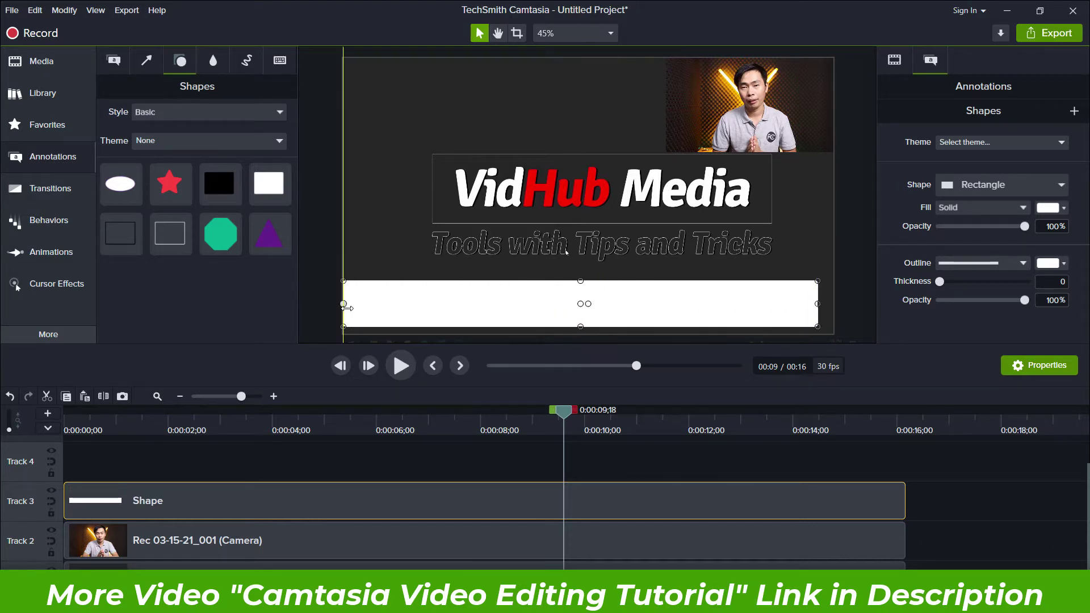
drag(455, 318, 458, 325)
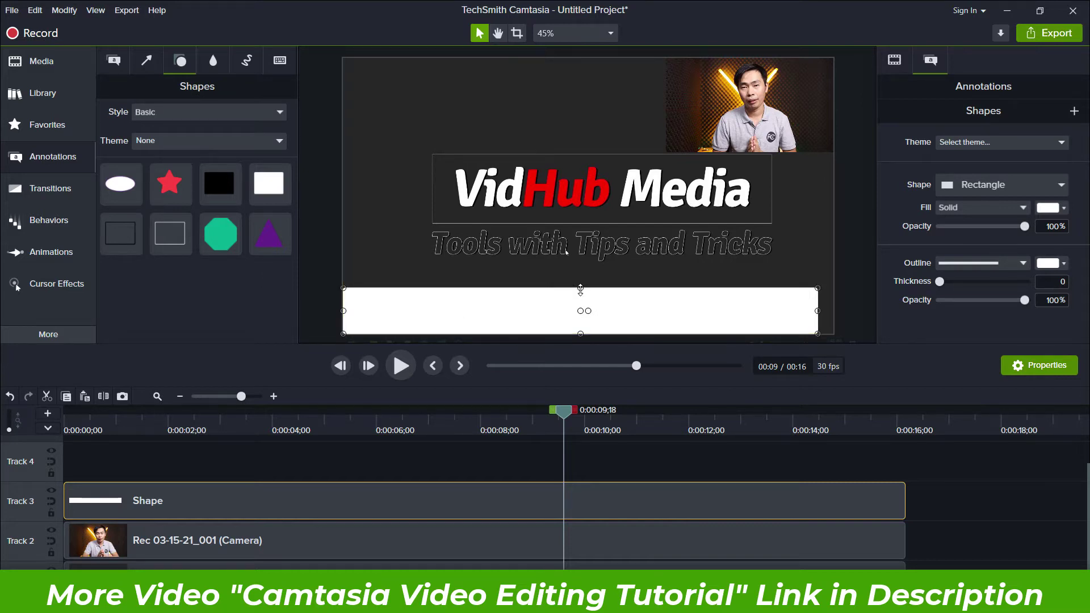
drag(580, 288, 584, 322)
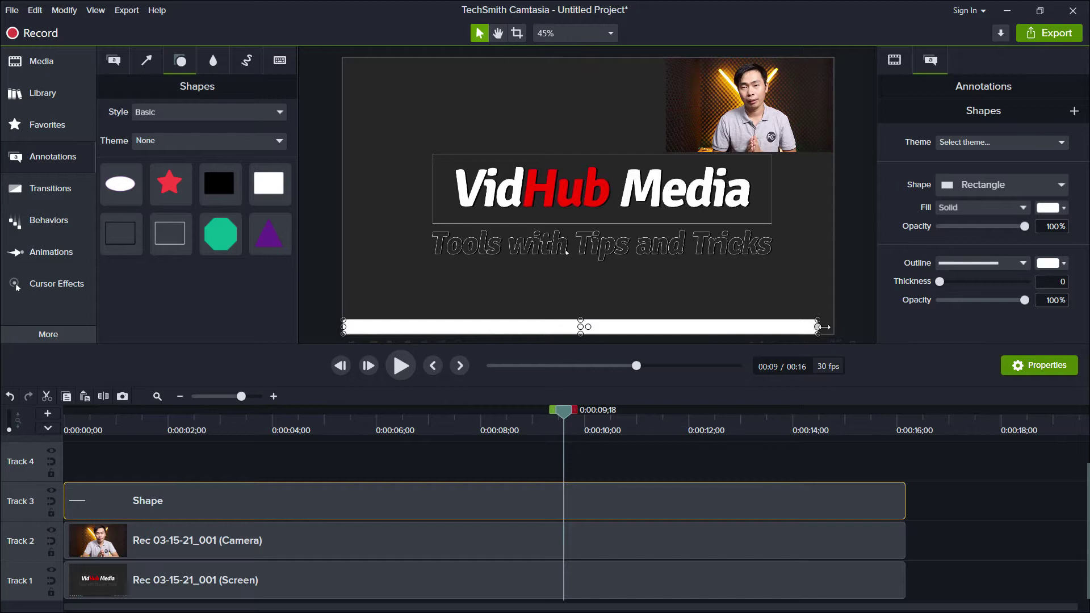
drag(563, 410, 185, 412)
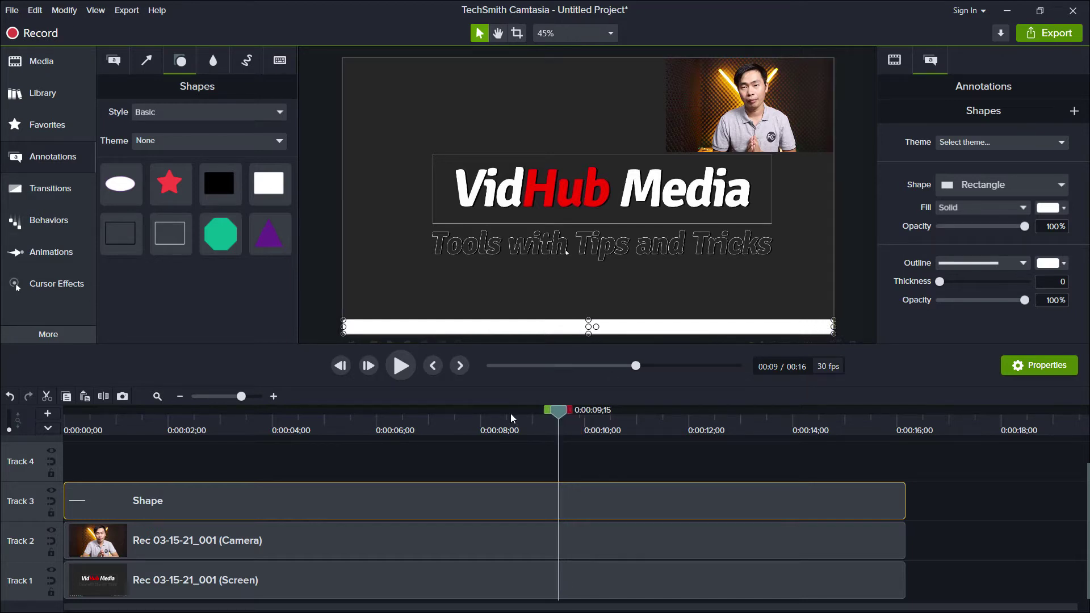
drag(644, 411, 507, 411)
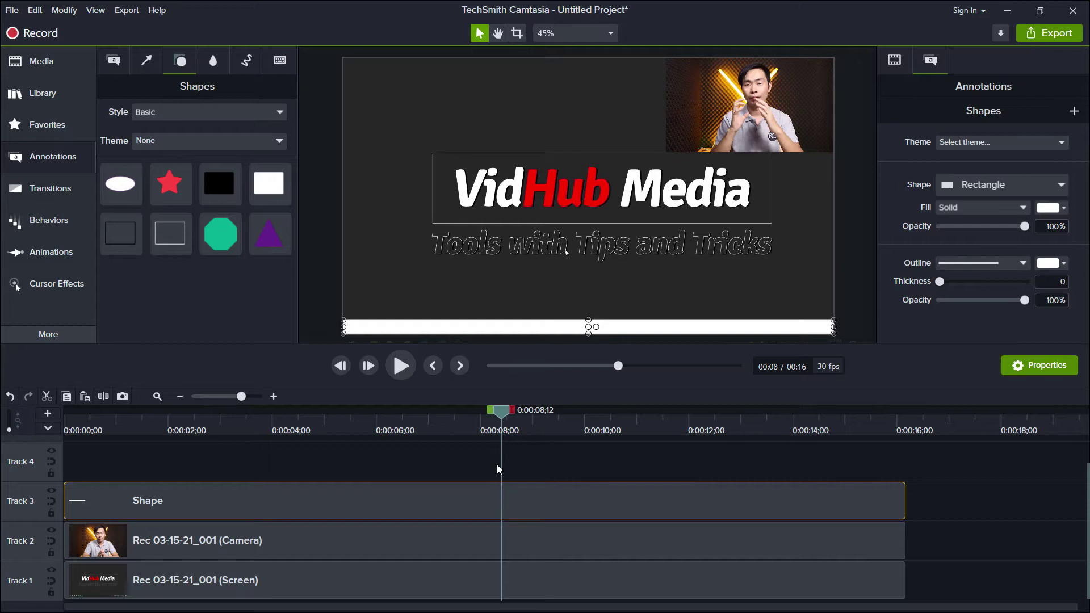
- Filter transitions to Movement and apply Slide right to the Track 3 bar clip
click(46, 187)
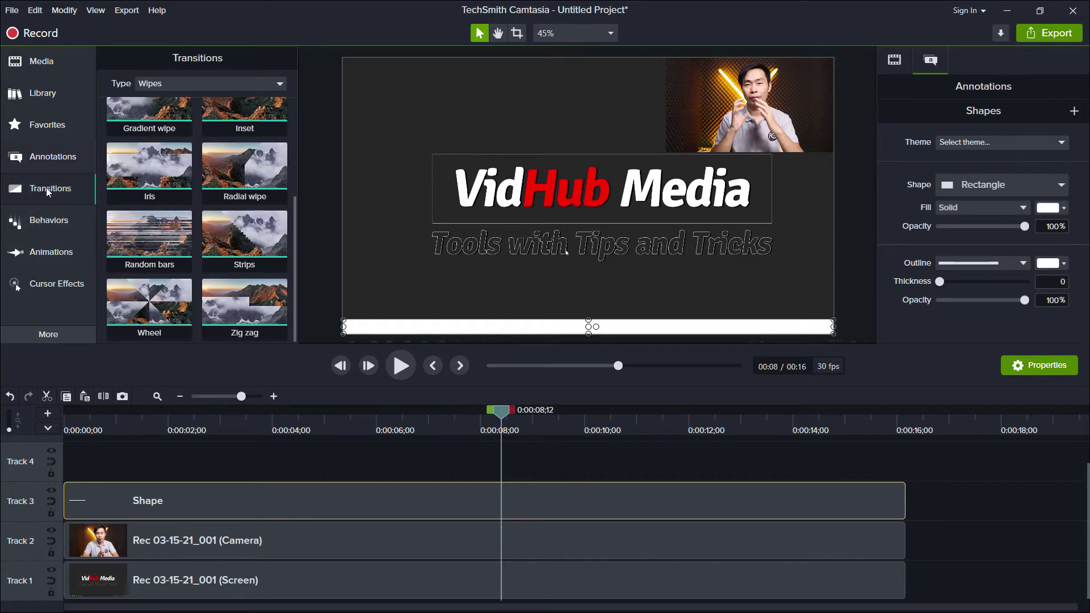
click(202, 87)
click(191, 103)
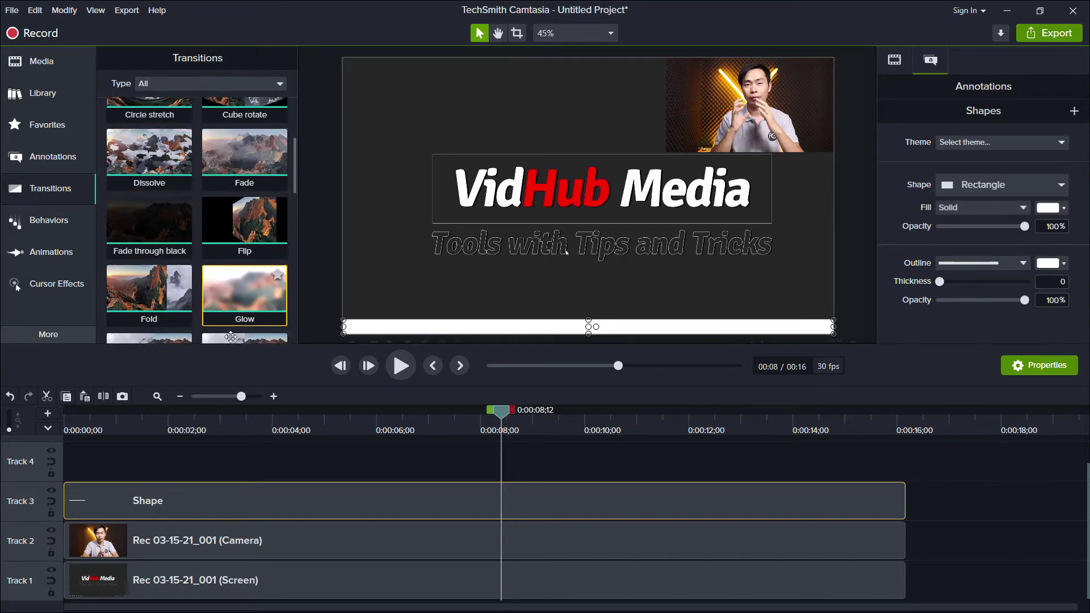
scroll(248, 281, up, 3)
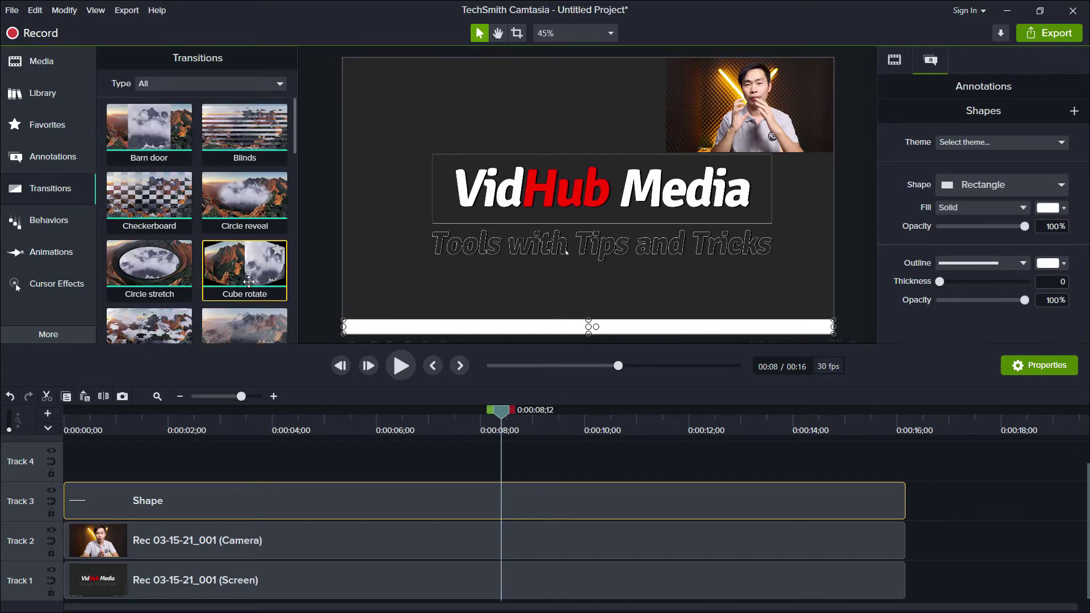
click(221, 84)
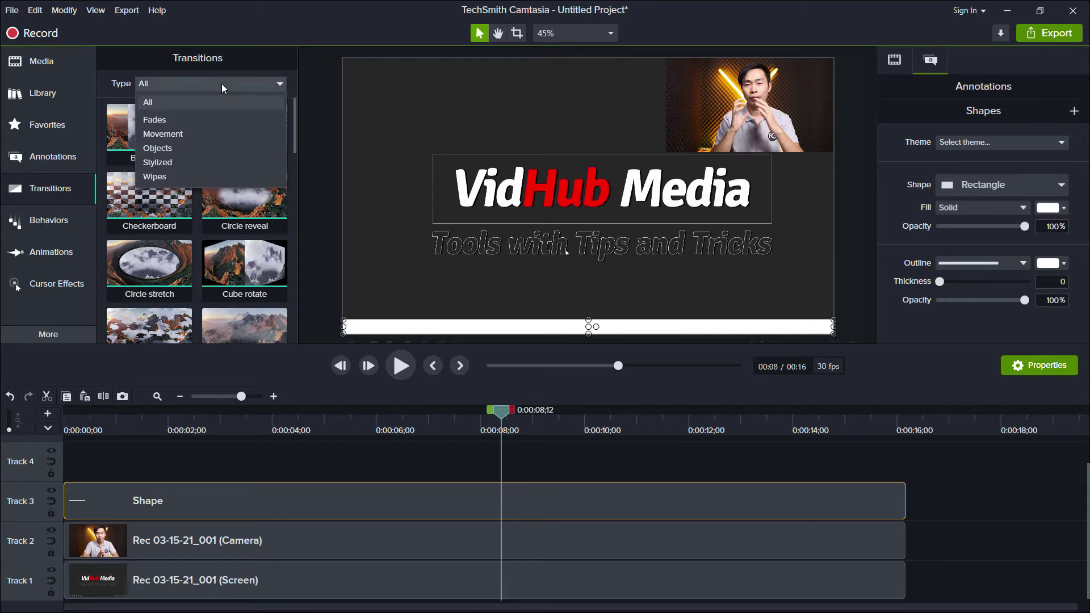
click(183, 134)
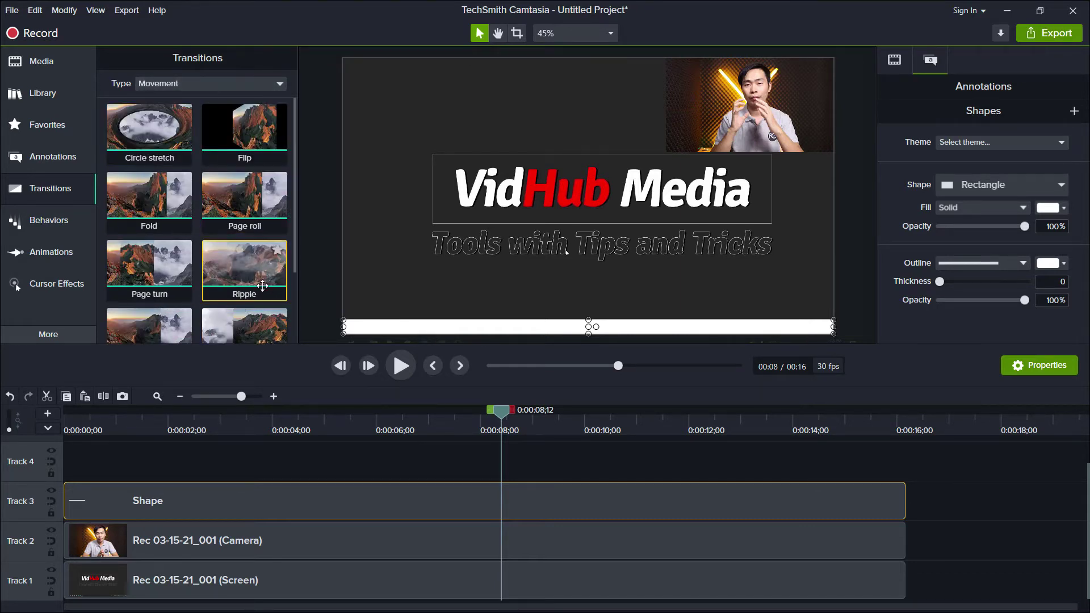
scroll(260, 273, down, 2)
scroll(257, 264, down, 1)
scroll(255, 255, up, 1)
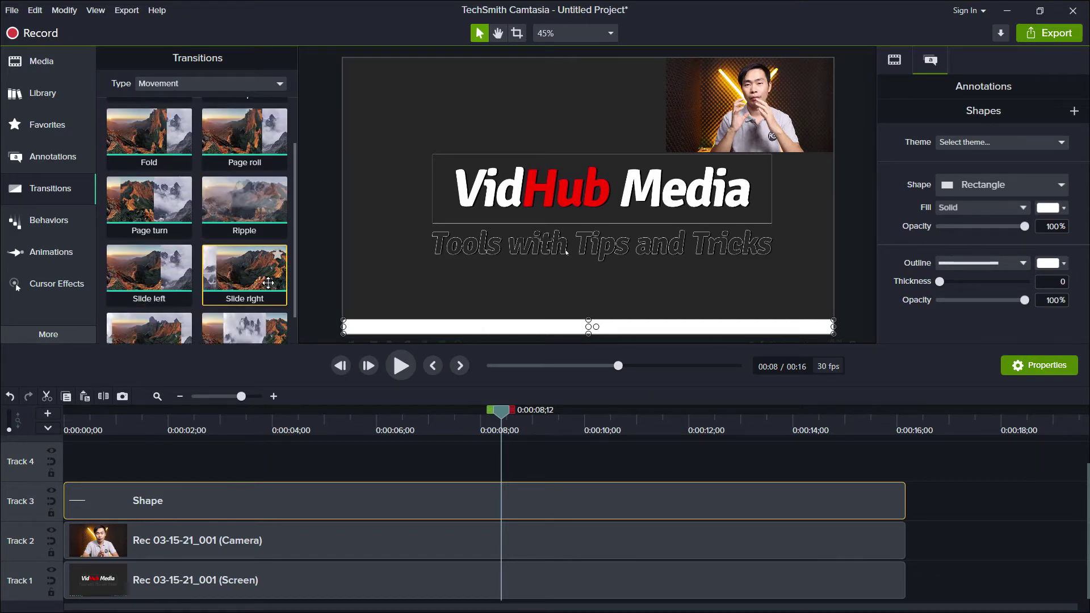
drag(256, 273, 277, 496)
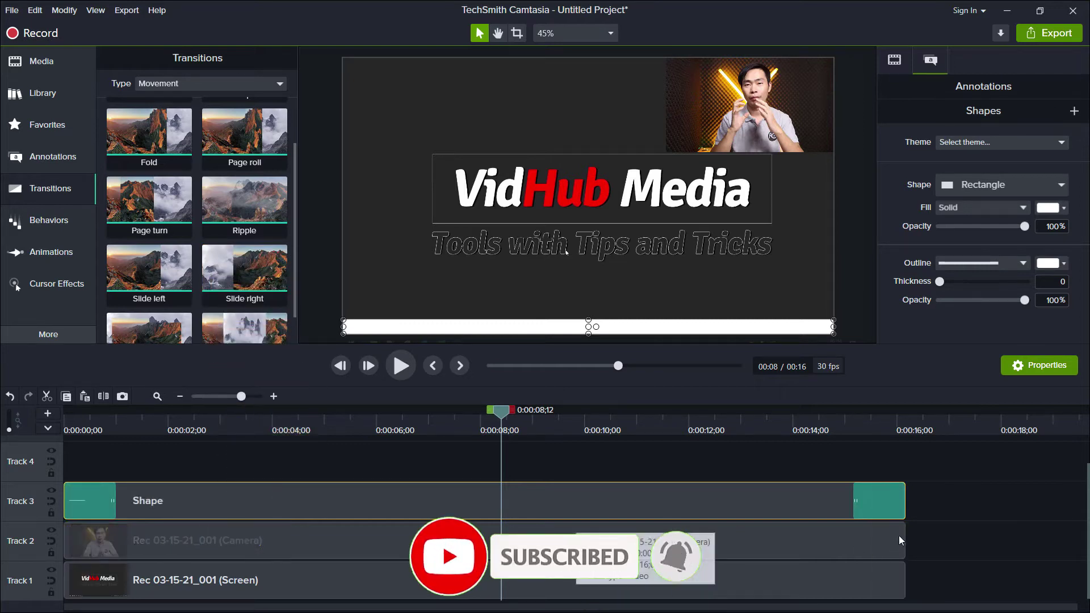
- Delete the bar clip's ending transition and move the playhead to two seconds
click(857, 503)
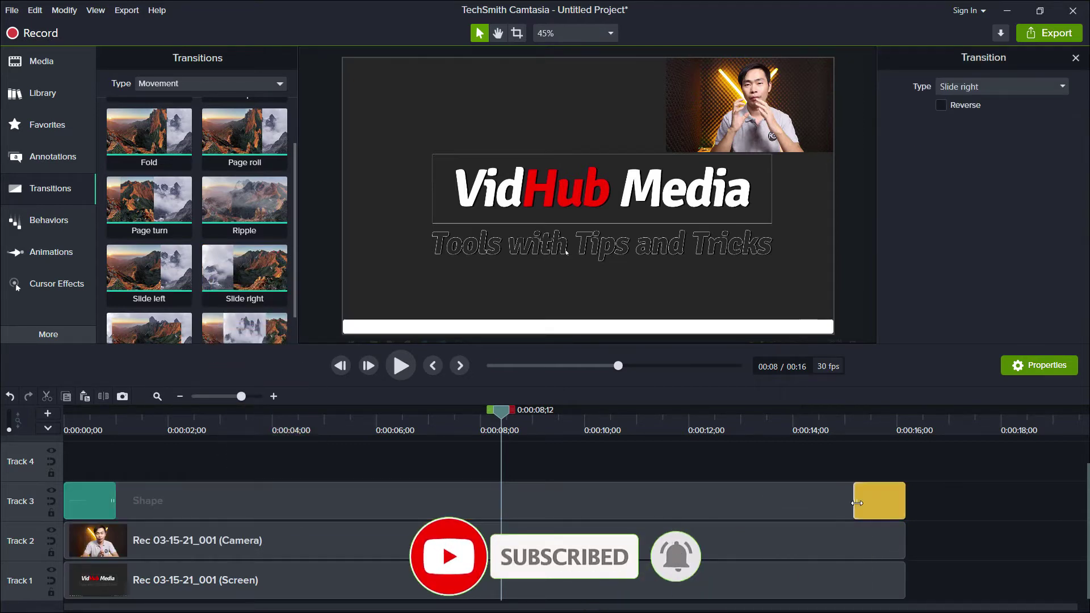
key(Delete)
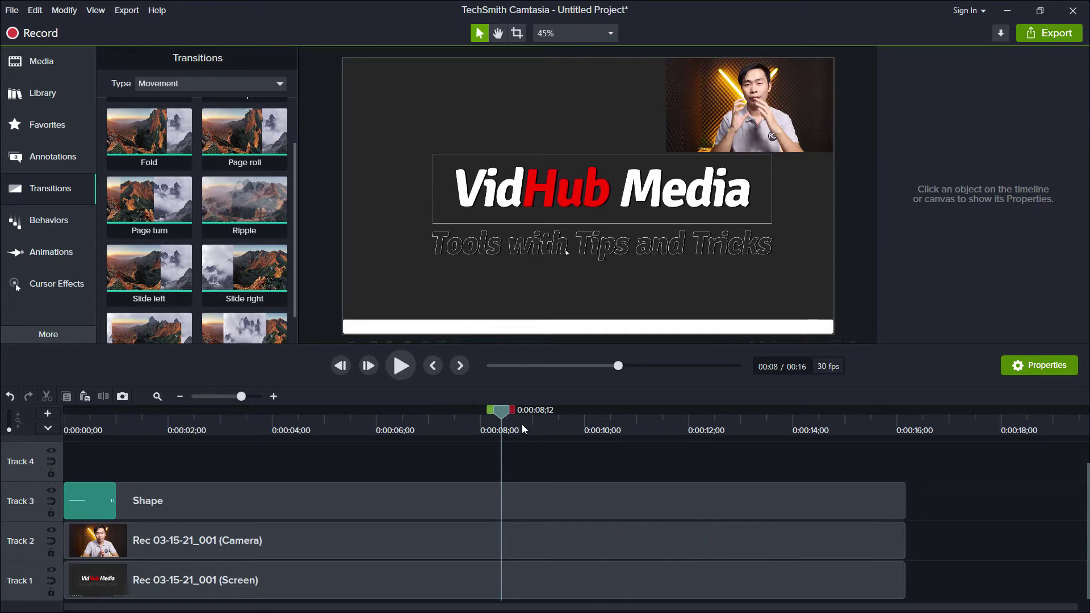
drag(499, 415, 123, 461)
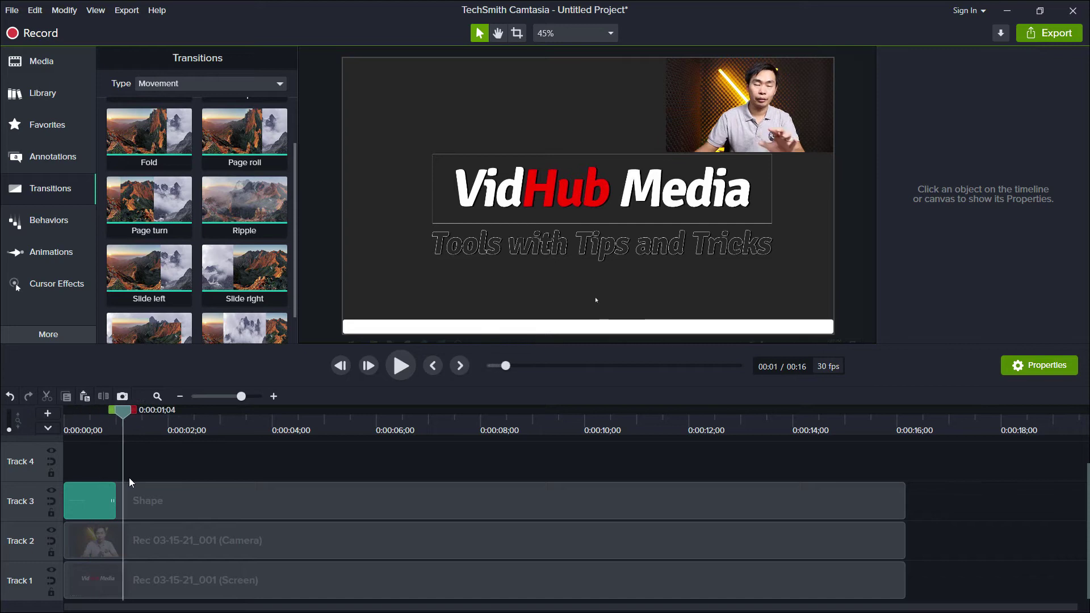
mouse_move(122, 461)
mouse_down()
mouse_move(177, 478)
mouse_move(185, 494)
mouse_up()
mouse_move(89, 501)
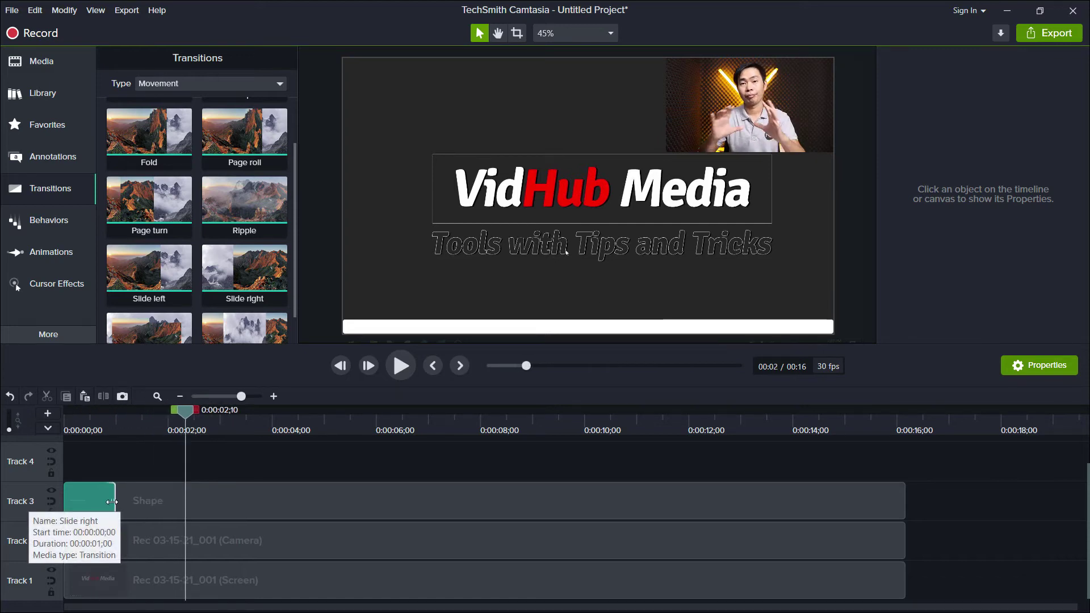
- Fit the project in the timeline and stretch Slide right across the whole bar clip
click(179, 396)
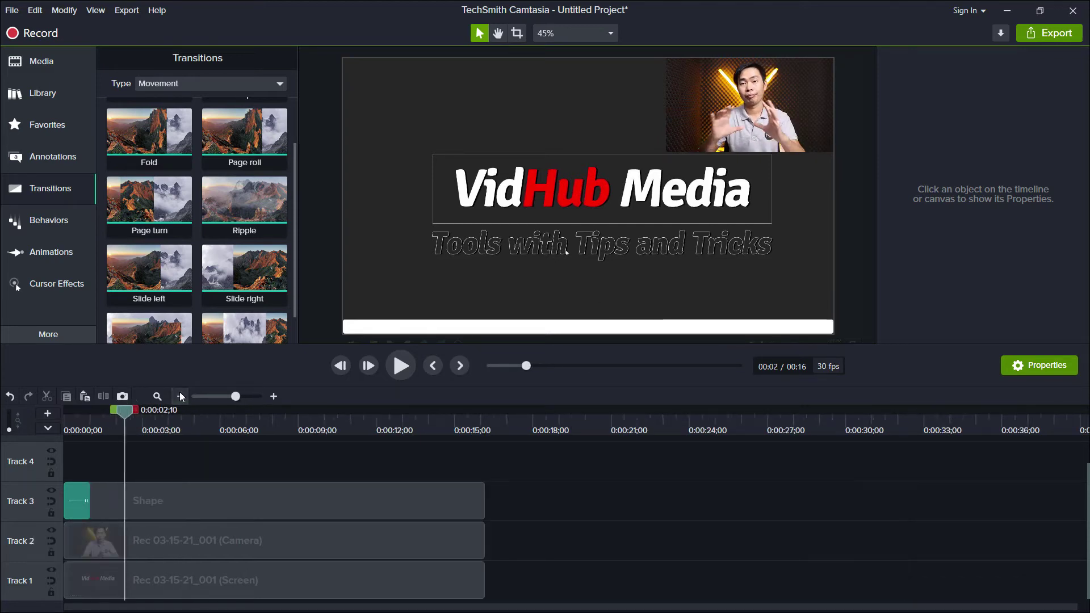
click(180, 395)
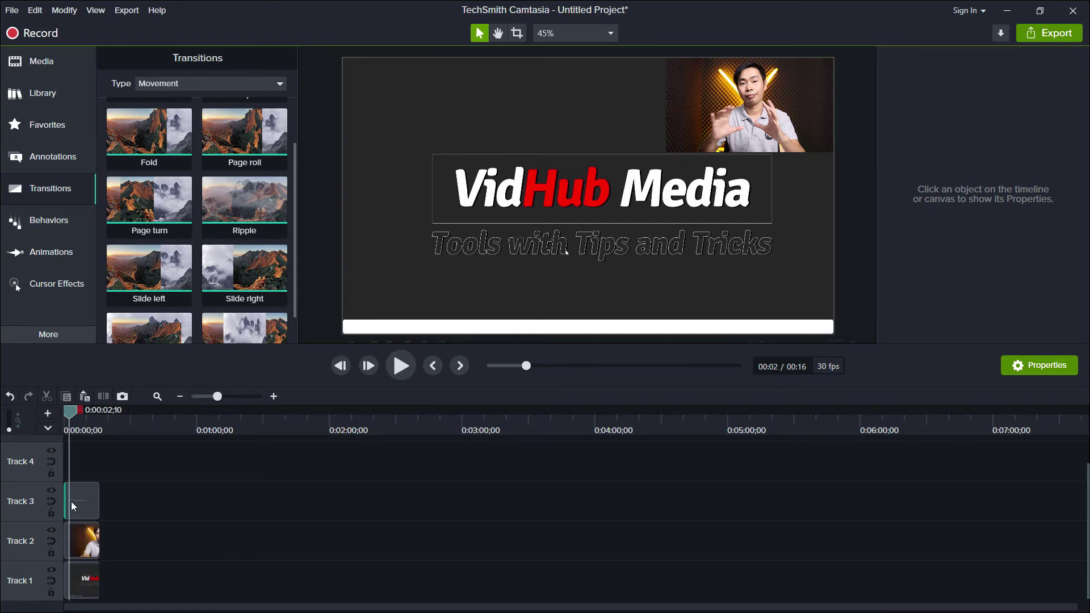
click(278, 396)
click(278, 396)
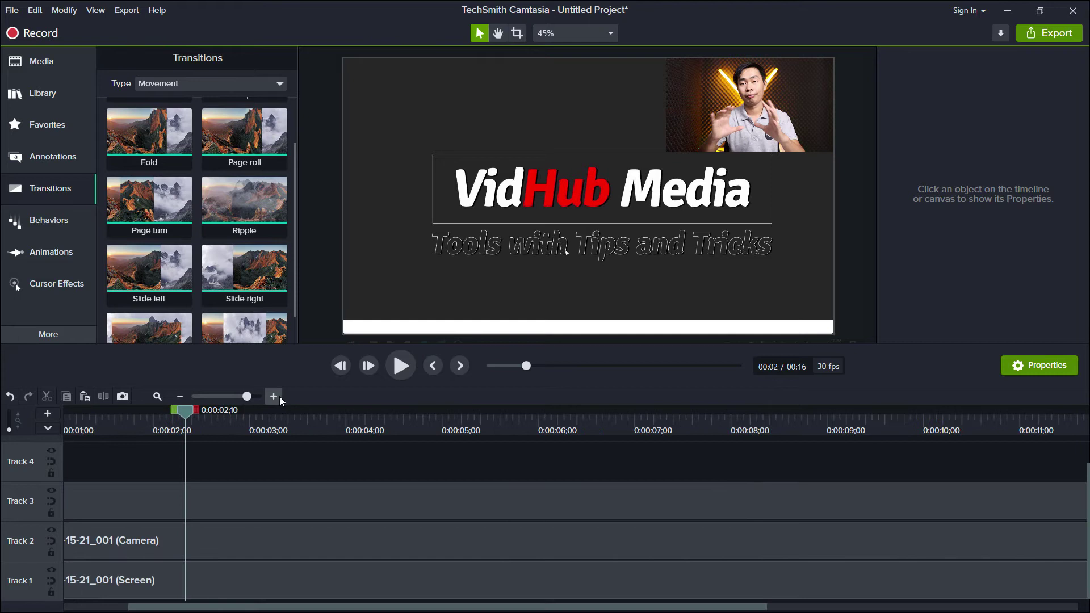
click(187, 395)
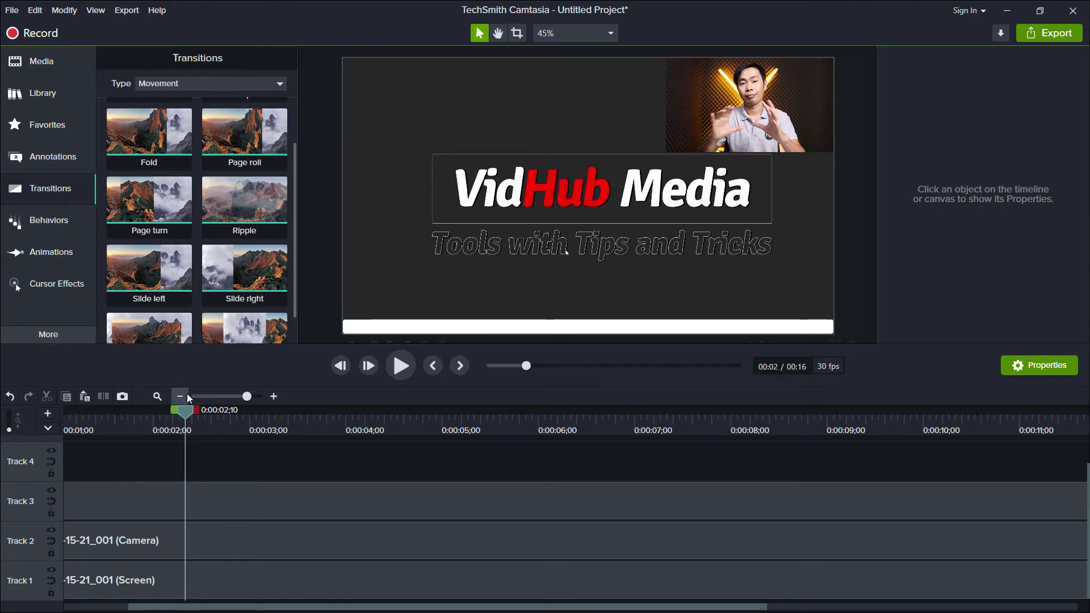
click(156, 397)
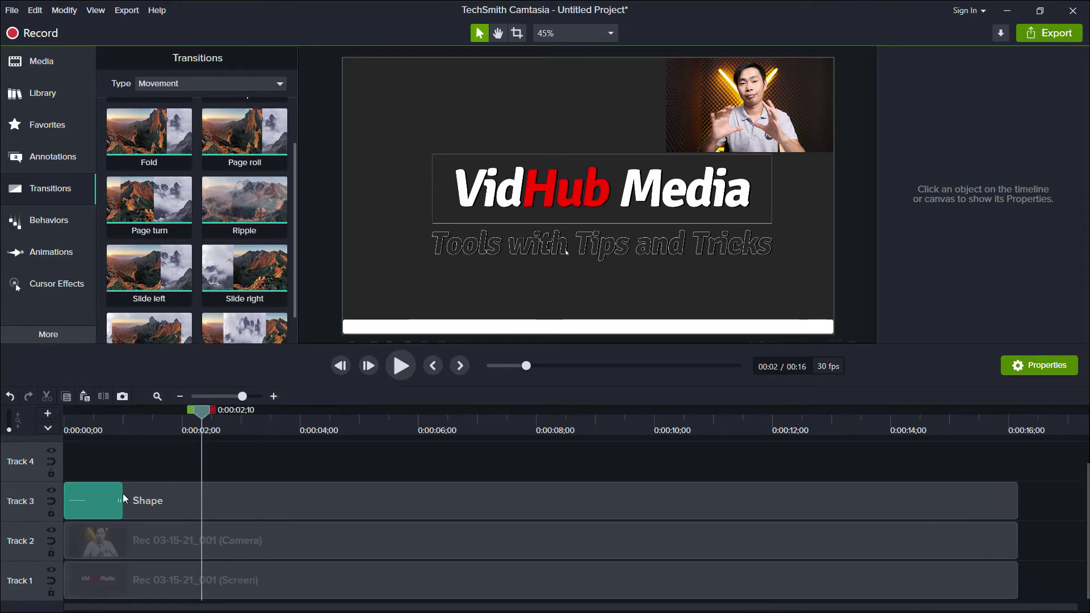
click(123, 493)
mouse_move(122, 493)
mouse_down()
mouse_move(318, 508)
mouse_move(1006, 514)
mouse_up()
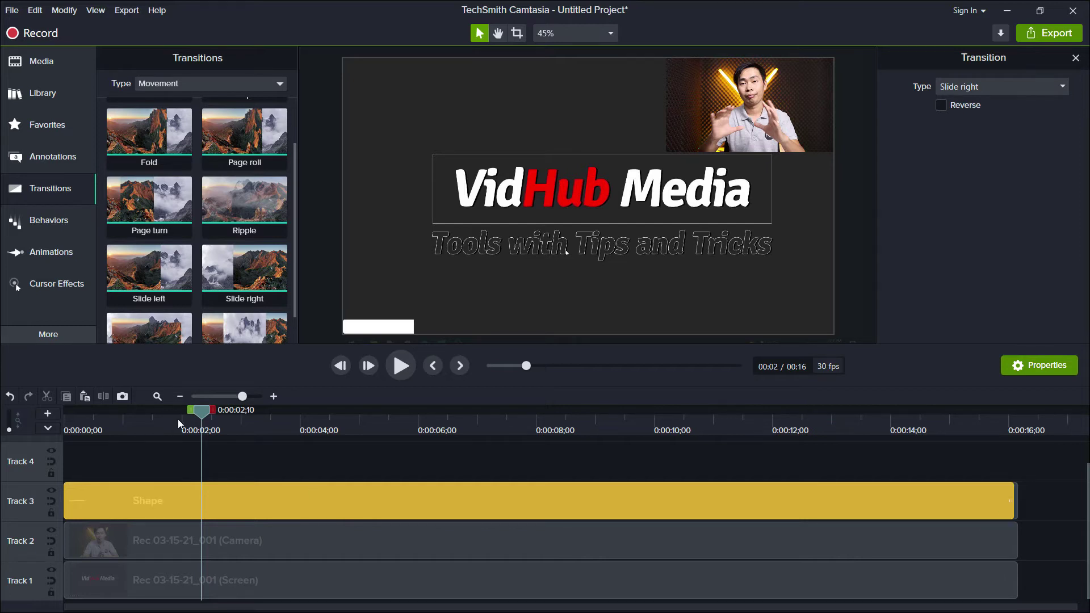
drag(205, 415, 49, 428)
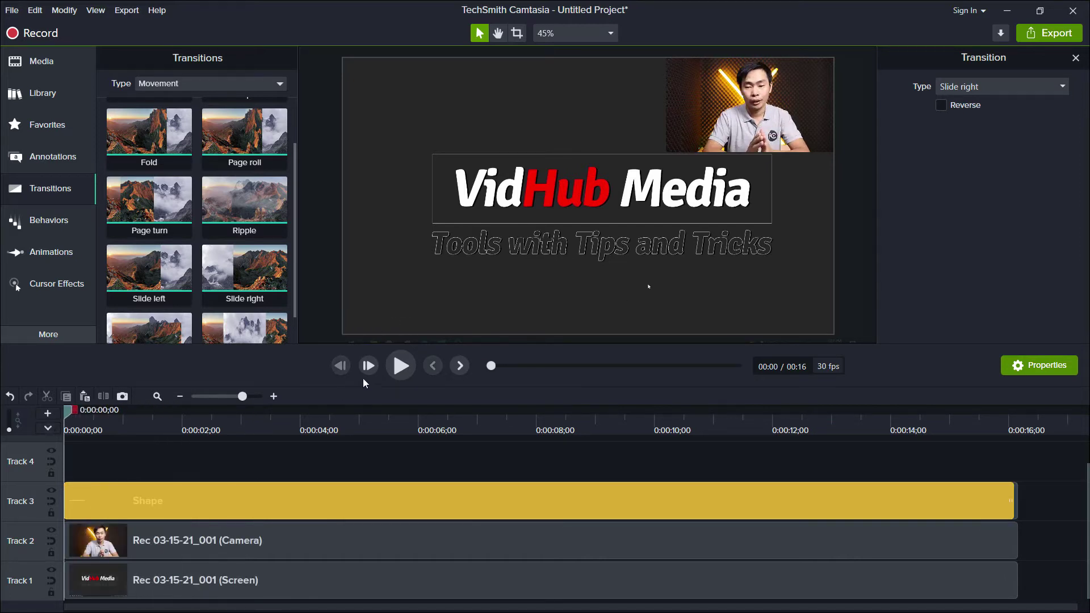
click(392, 371)
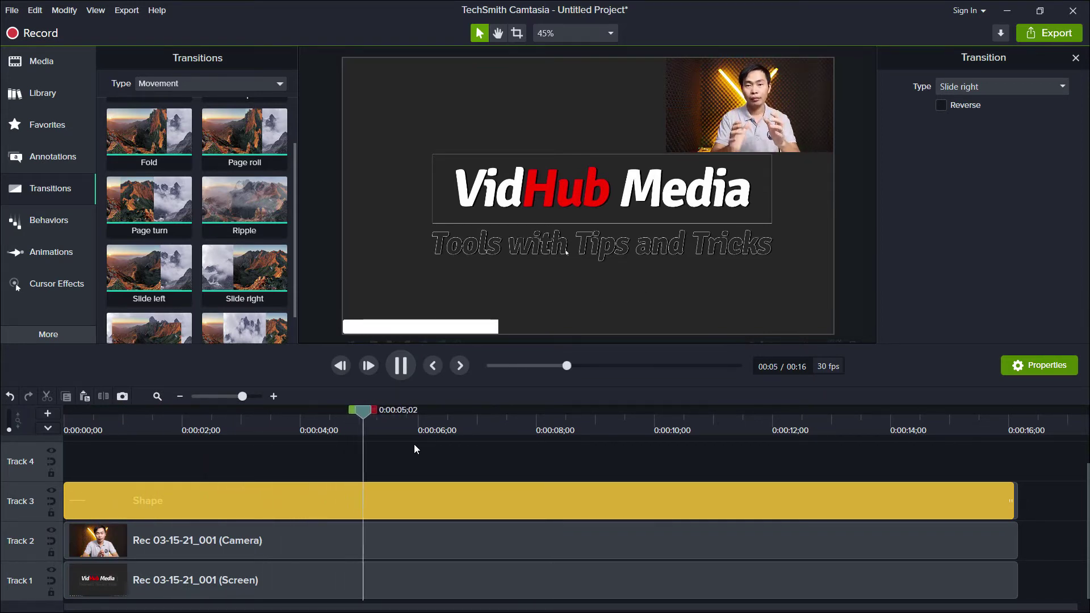
key(space)
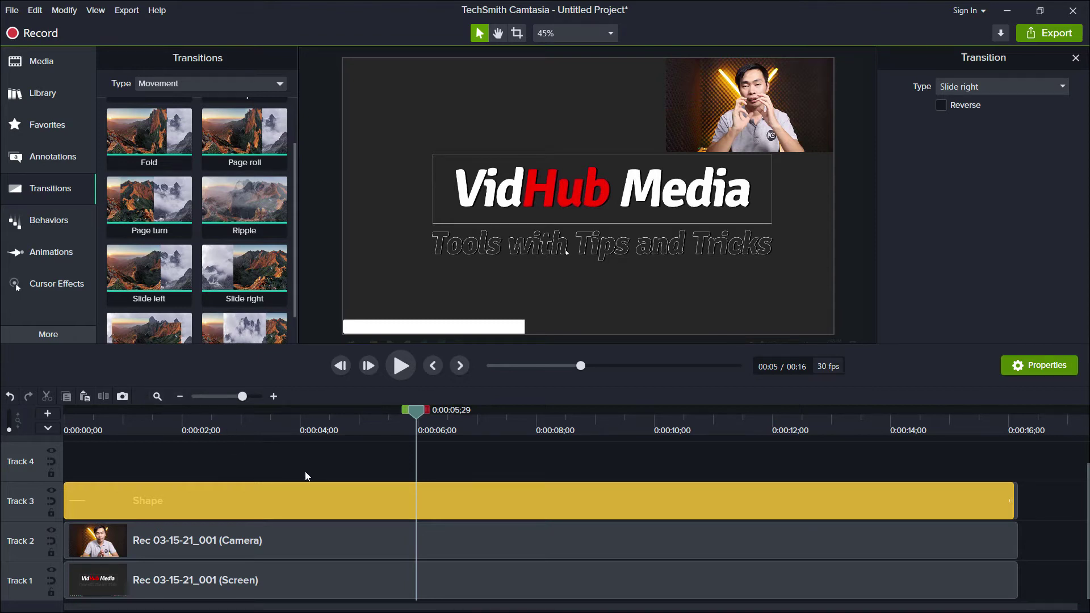
- Add a test white rectangle on a new track, lengthen it, then delete it
click(53, 158)
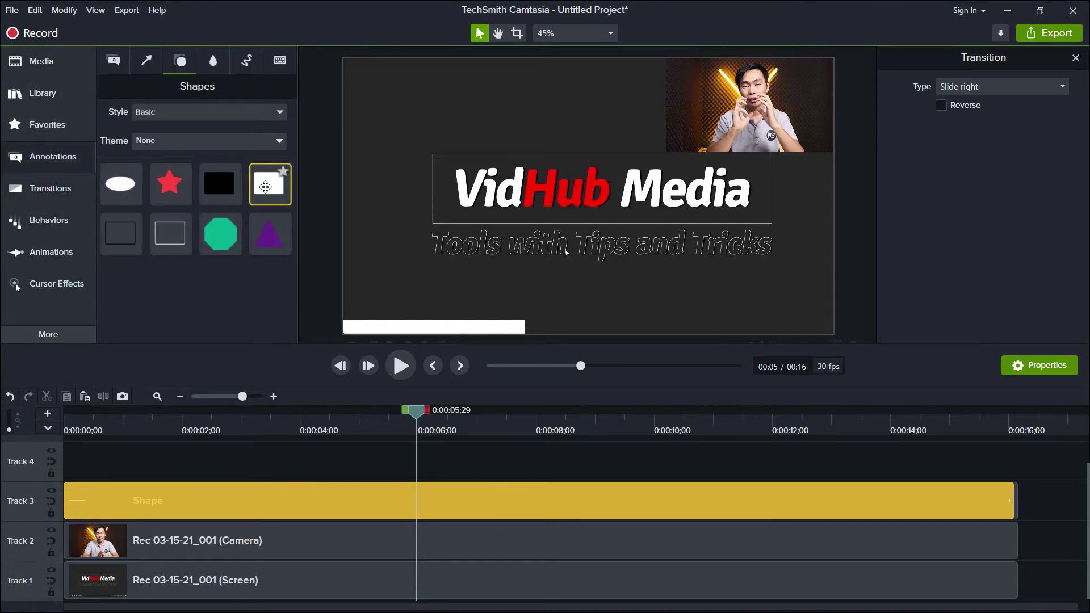
drag(265, 186, 196, 481)
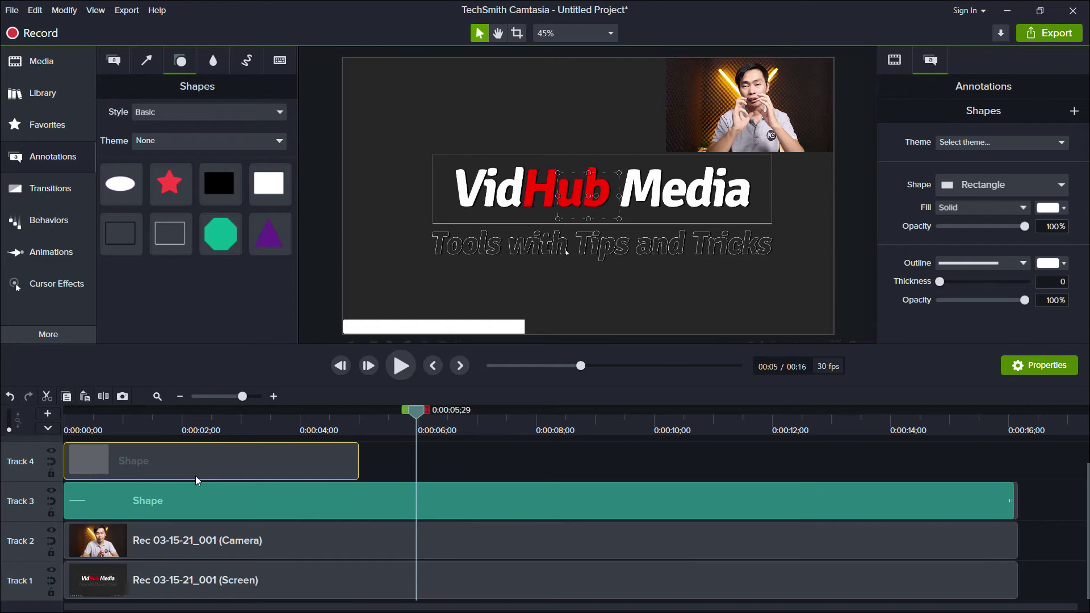
drag(359, 463, 582, 484)
key(Delete)
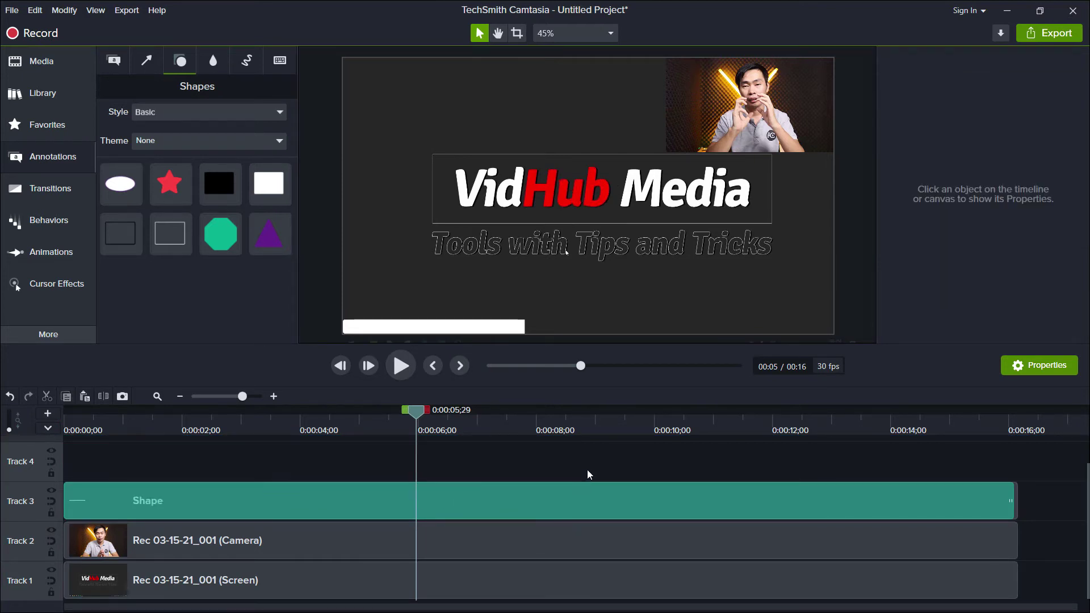
- Paste a duplicate of the white bar clip on Track 4, starting at 0:00
click(587, 503)
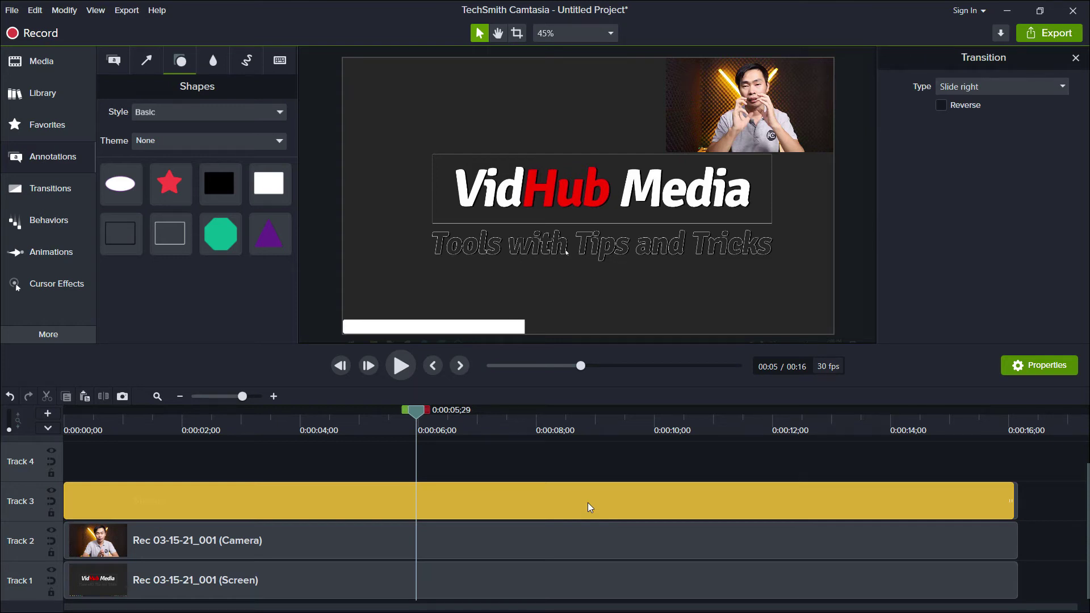
key(ctrl+v)
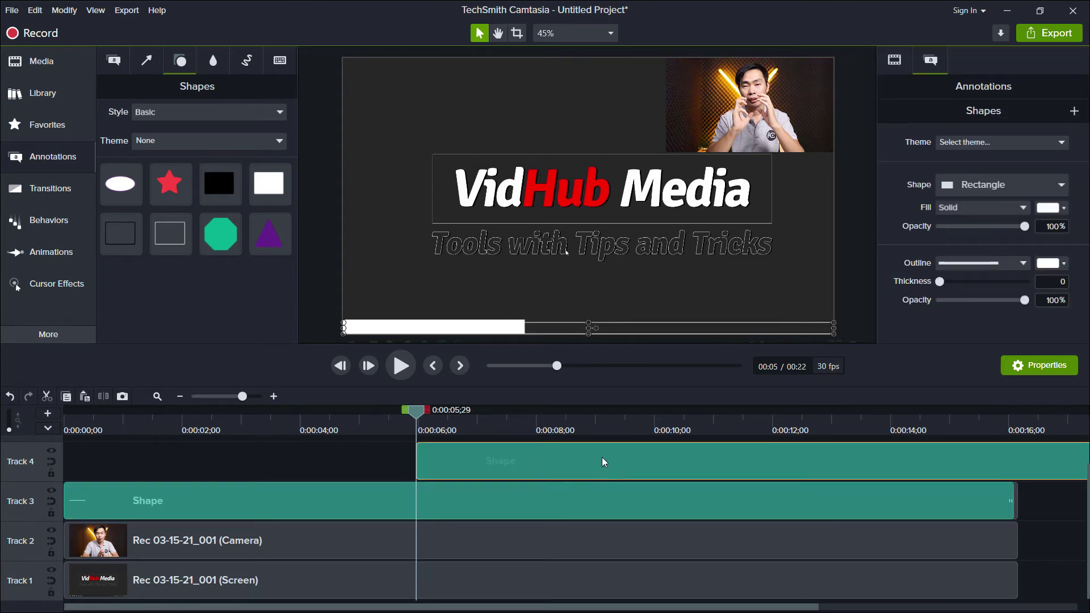
mouse_move(602, 457)
mouse_down()
mouse_move(319, 444)
mouse_move(143, 506)
mouse_up()
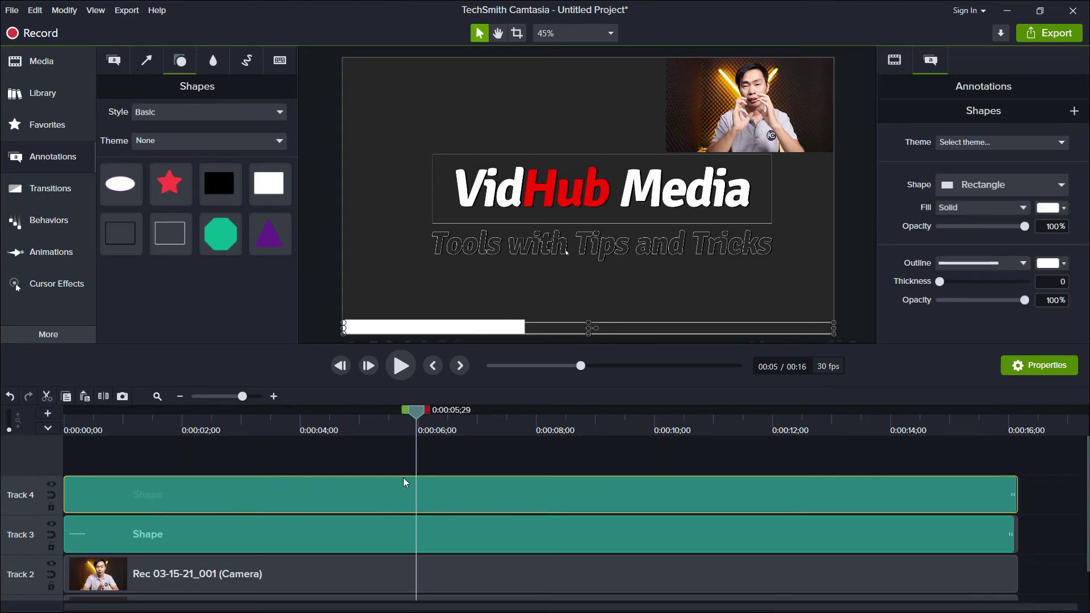
scroll(597, 468, down, 1)
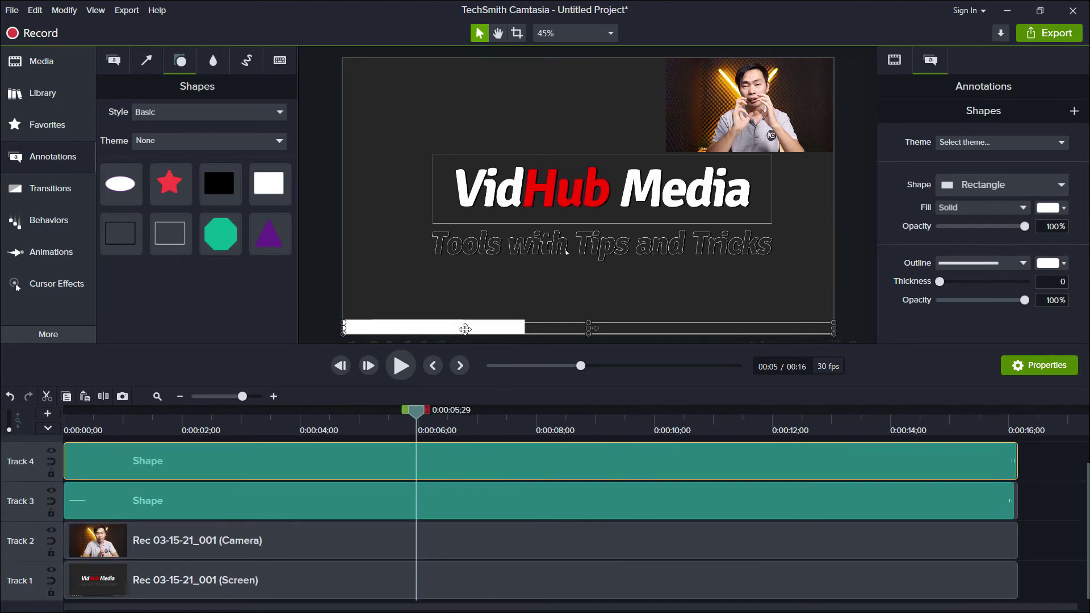
- Check both bars' Slide right transitions and select the duplicate bar's shape
click(465, 461)
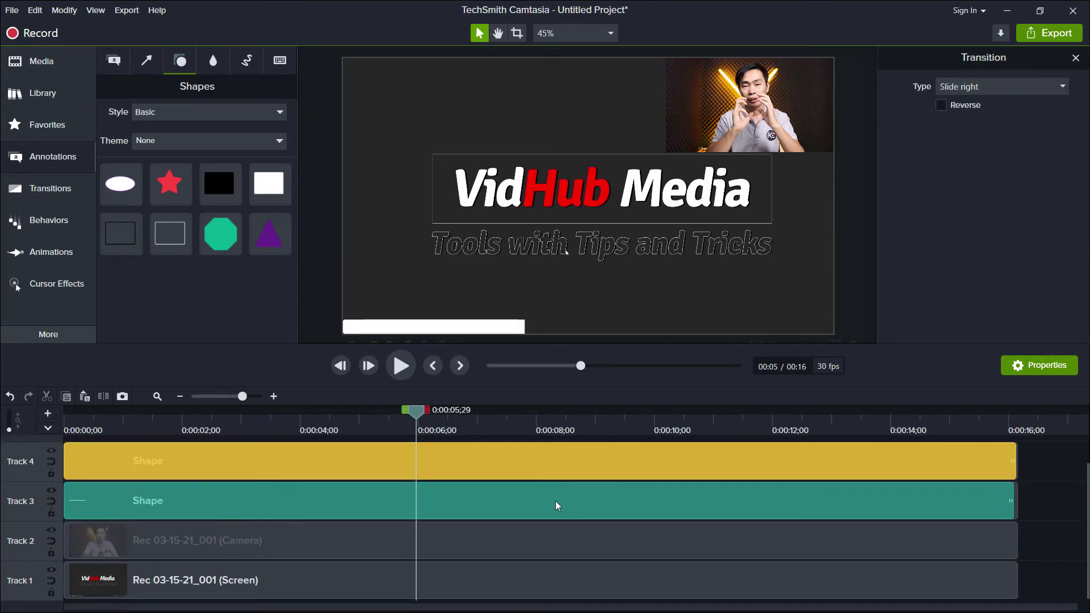
click(627, 508)
click(650, 450)
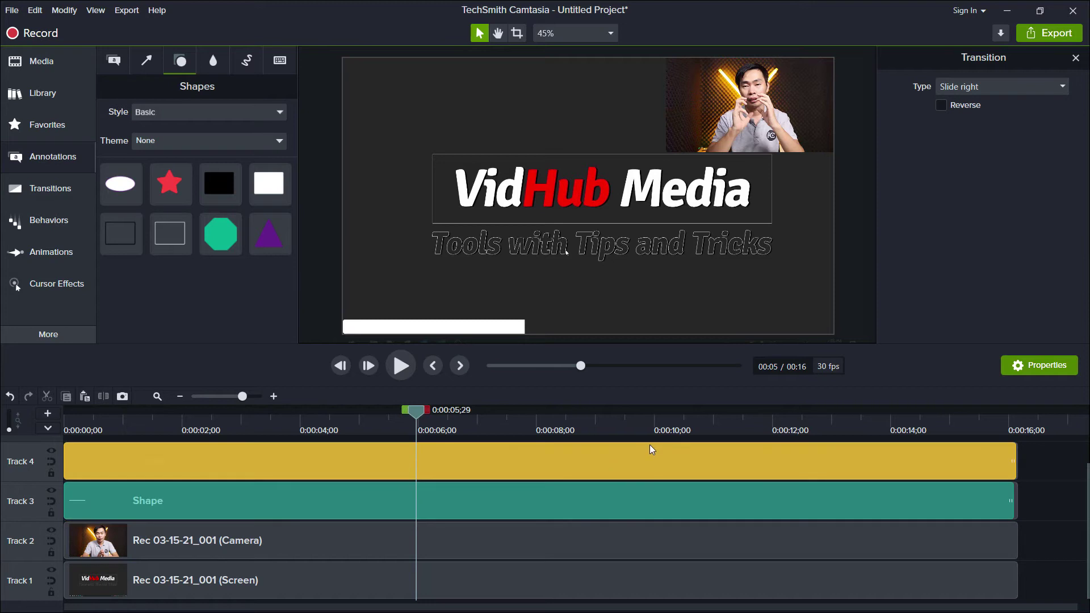
click(517, 327)
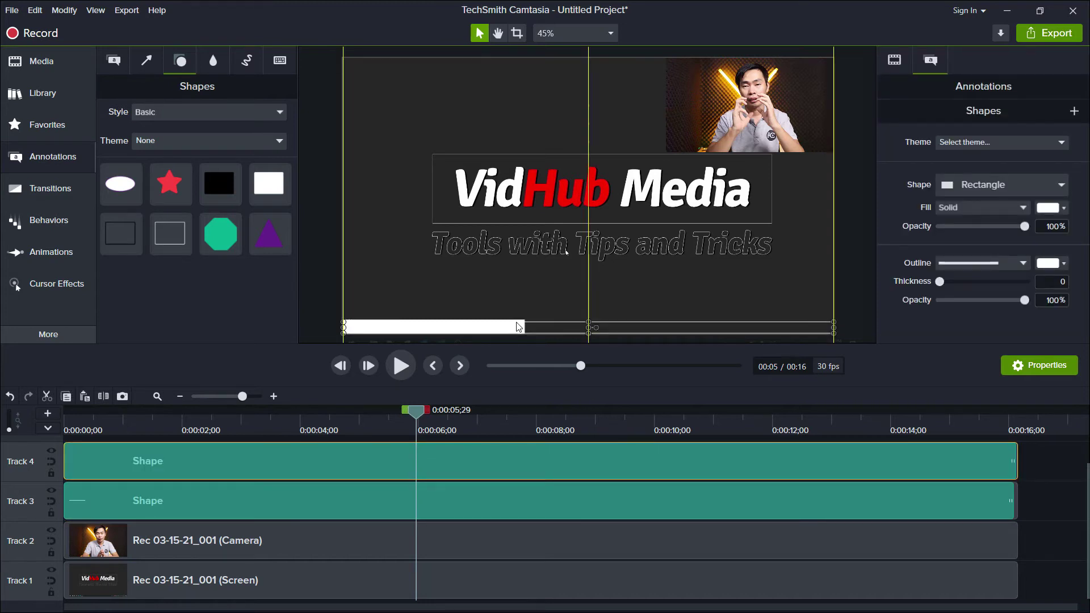
- Nudge the duplicate bar up above the white bar and fill it green
key(Up)
key(Up)
key(Up)
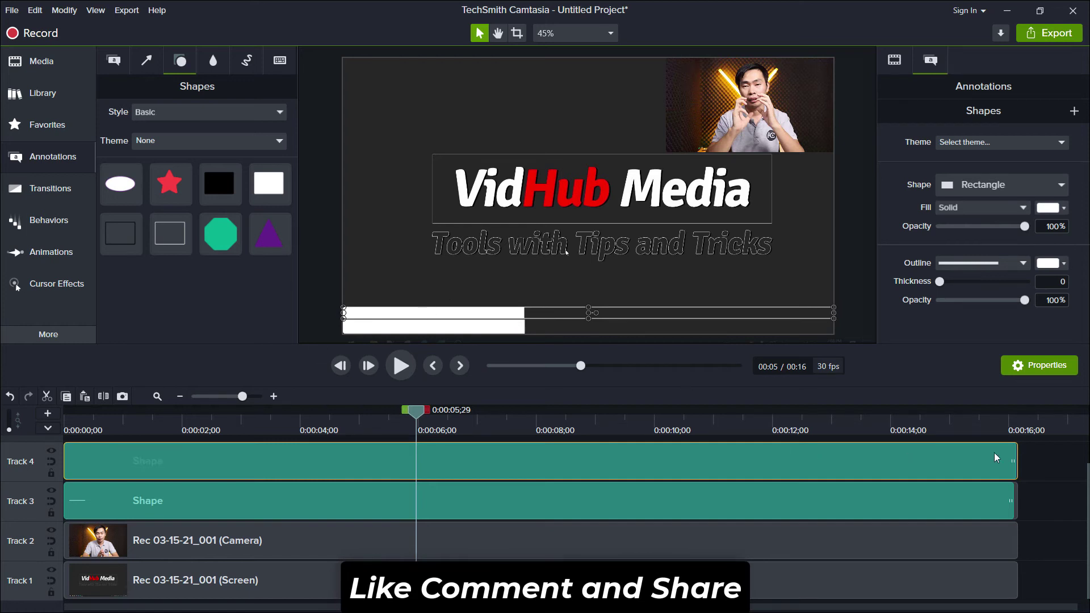
click(1053, 211)
click(1056, 369)
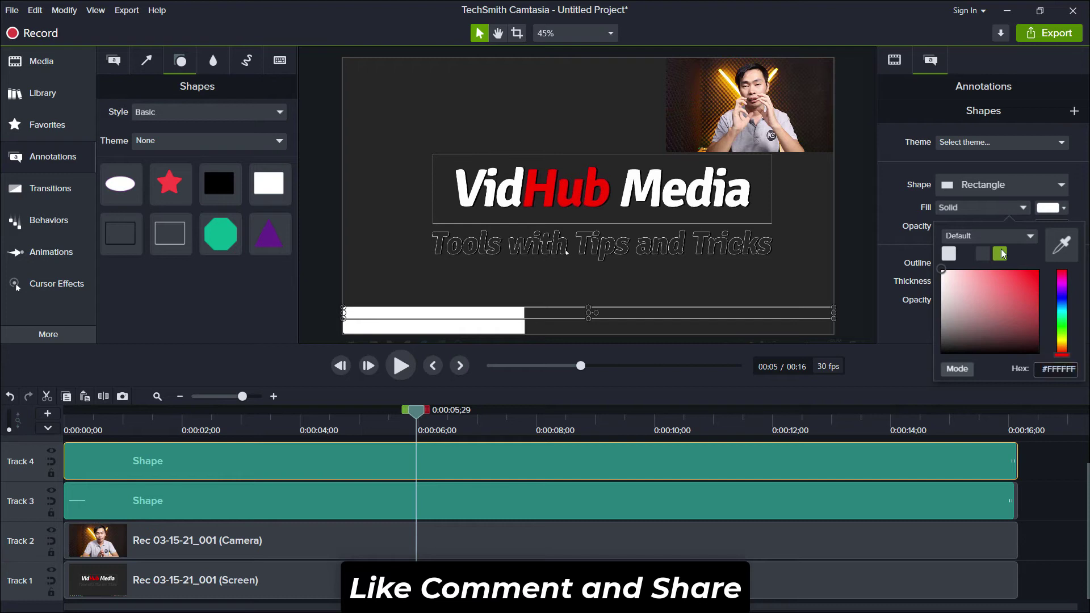
click(452, 465)
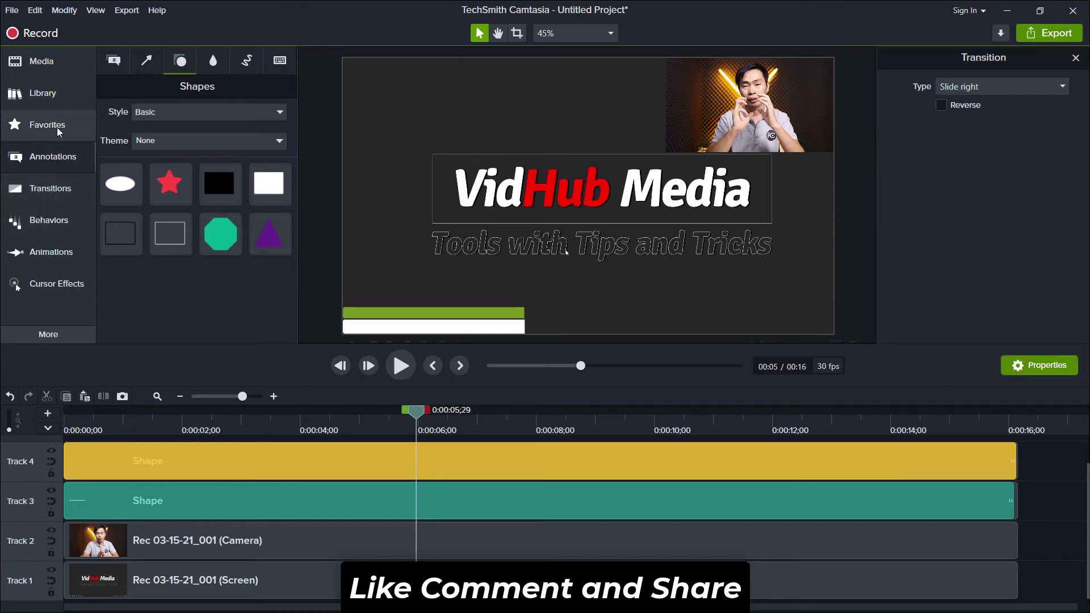
- Apply a Gradient wipe to the green bar and end it shortly before the clip ends
click(56, 195)
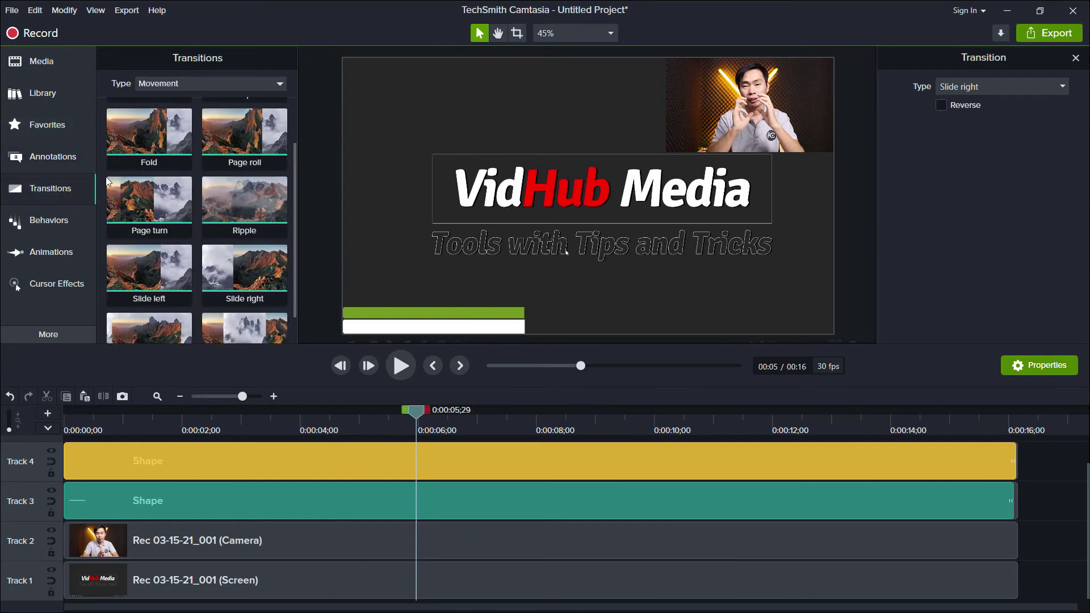
click(210, 86)
click(196, 87)
click(170, 176)
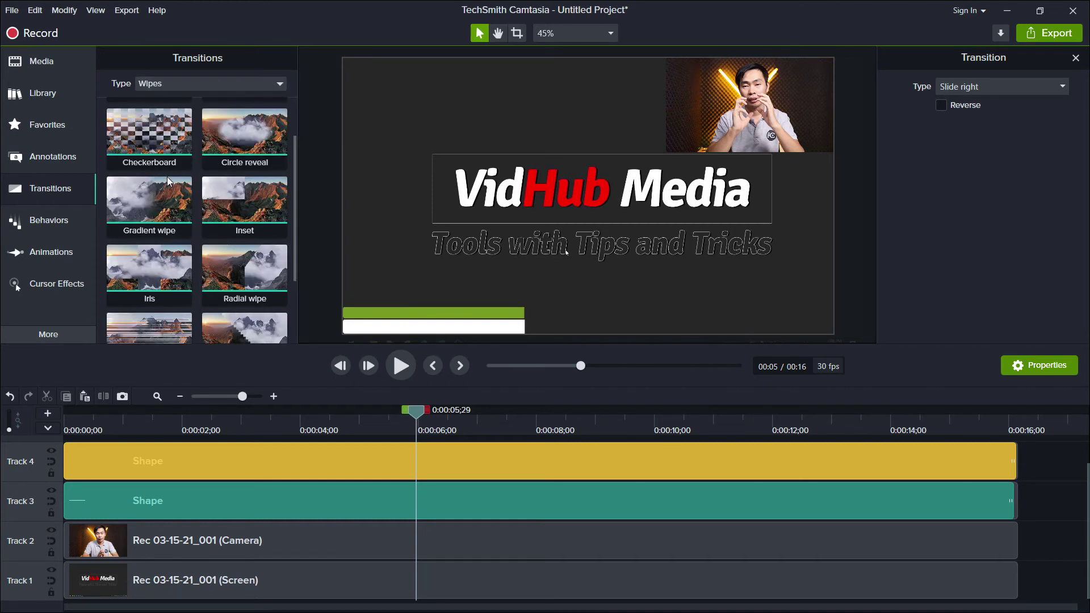
scroll(267, 285, down, 1)
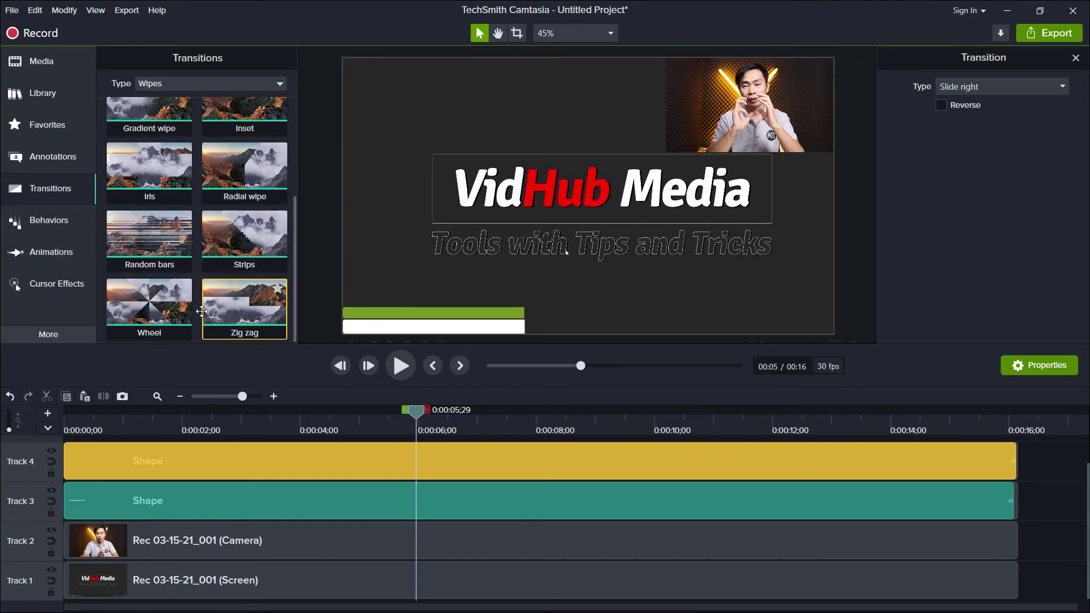
scroll(210, 285, up, 1)
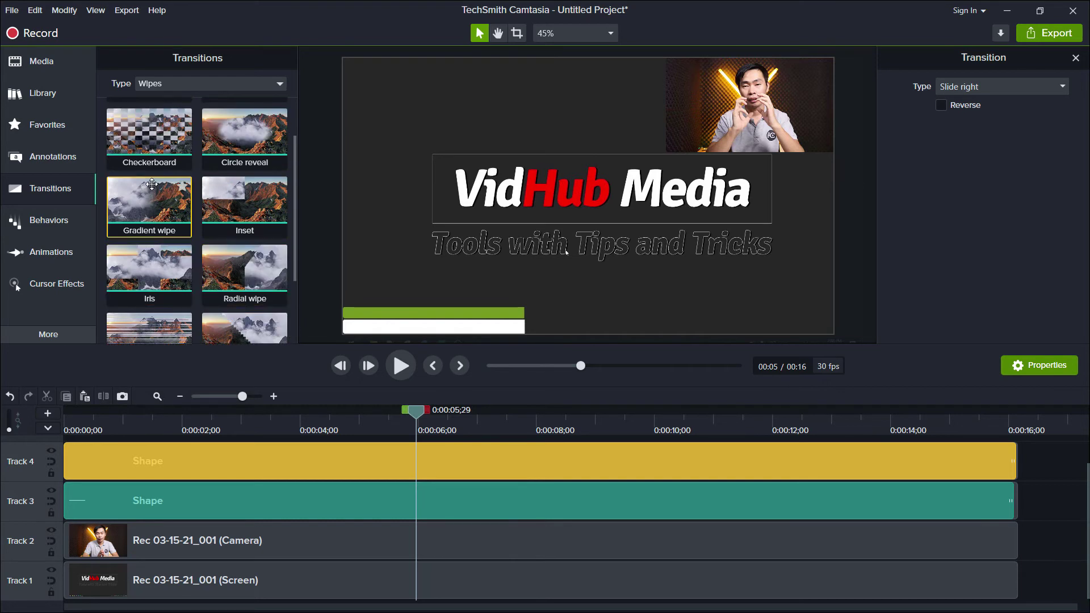
drag(157, 205, 277, 458)
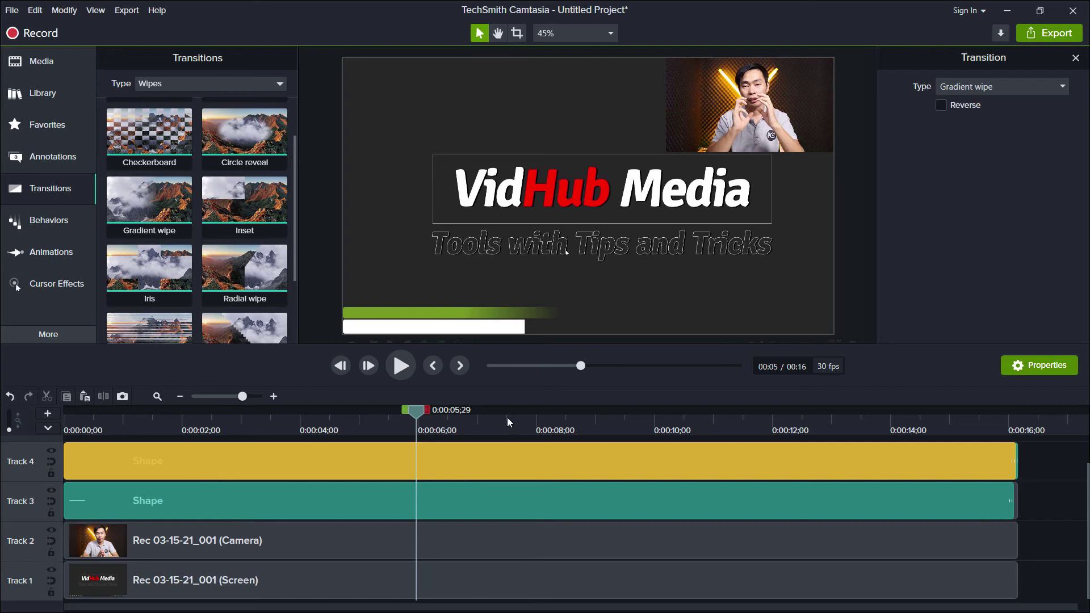
drag(1009, 462, 871, 464)
- Trim the green bar's Track 4 clip, then extend it to end with the white bar's clip
click(1012, 462)
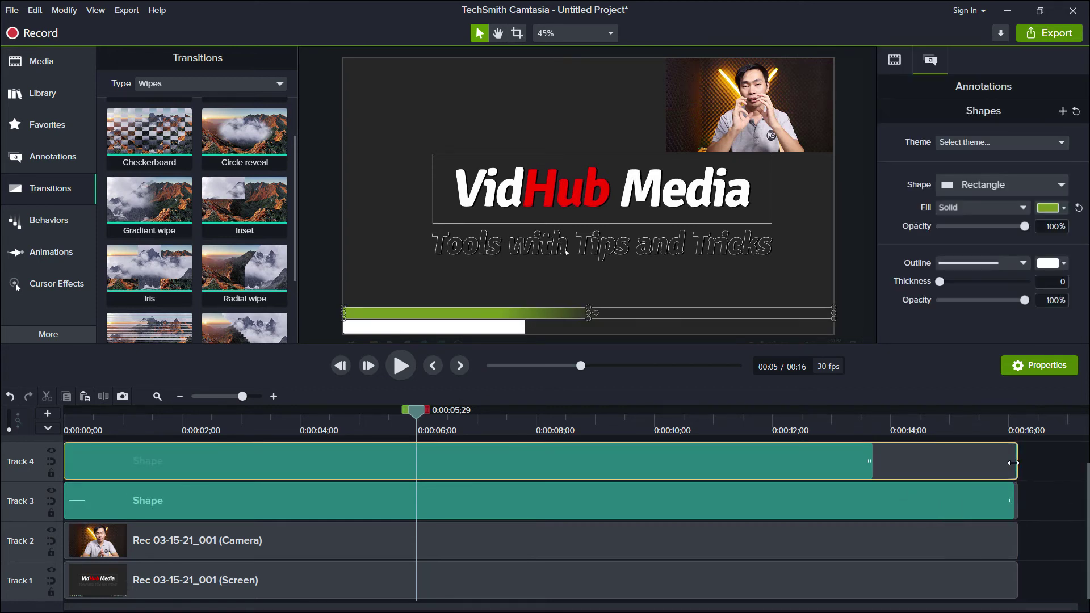
click(275, 396)
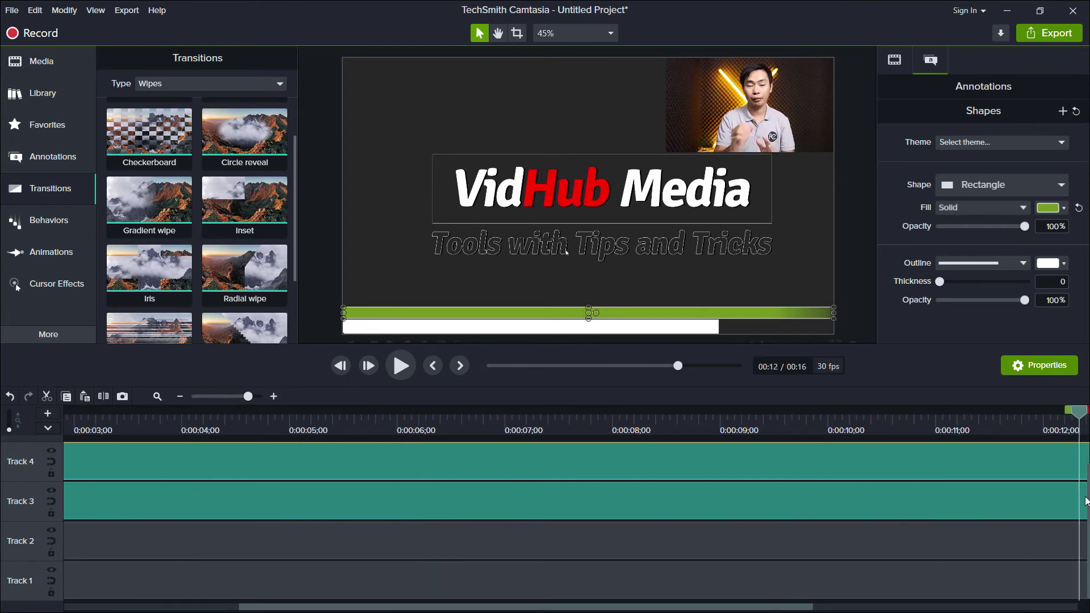
drag(421, 411, 1071, 411)
drag(805, 610, 1045, 562)
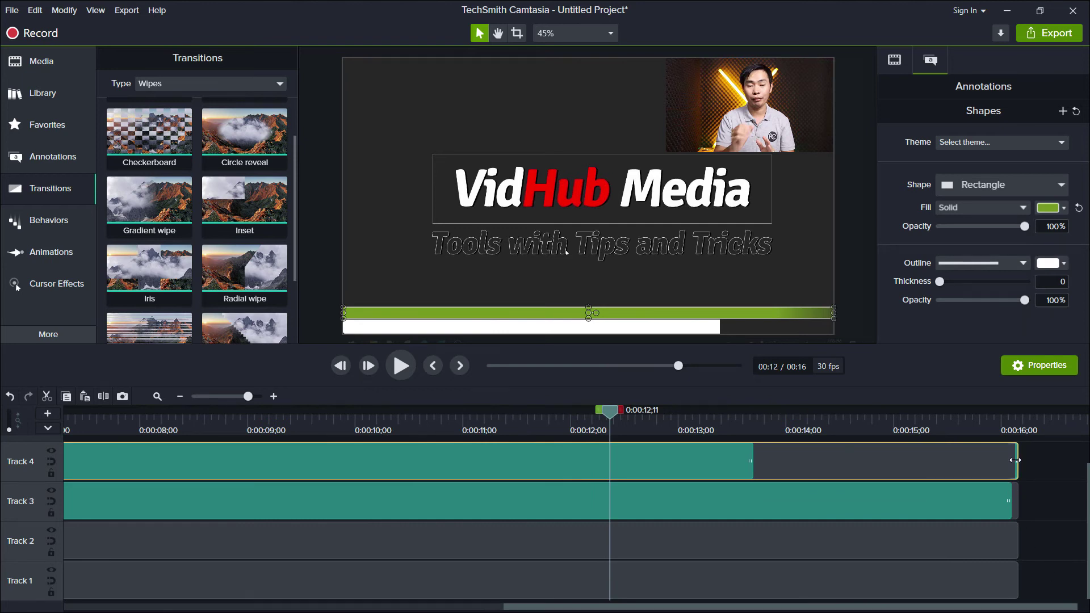
mouse_move(1015, 461)
mouse_down()
mouse_move(982, 465)
mouse_move(1012, 466)
mouse_up()
click(984, 466)
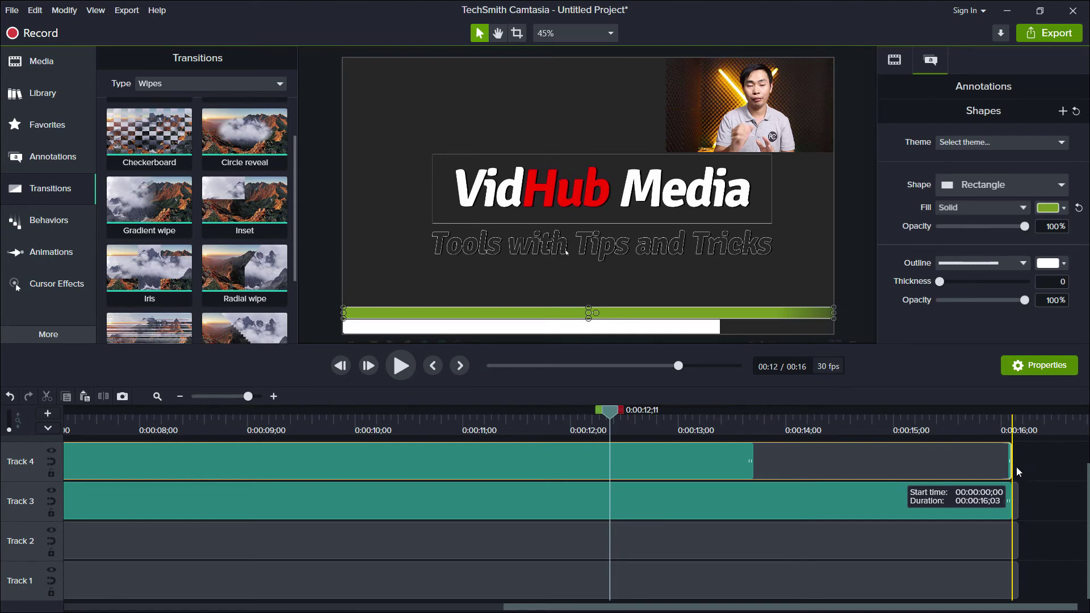
key(ctrl+Home)
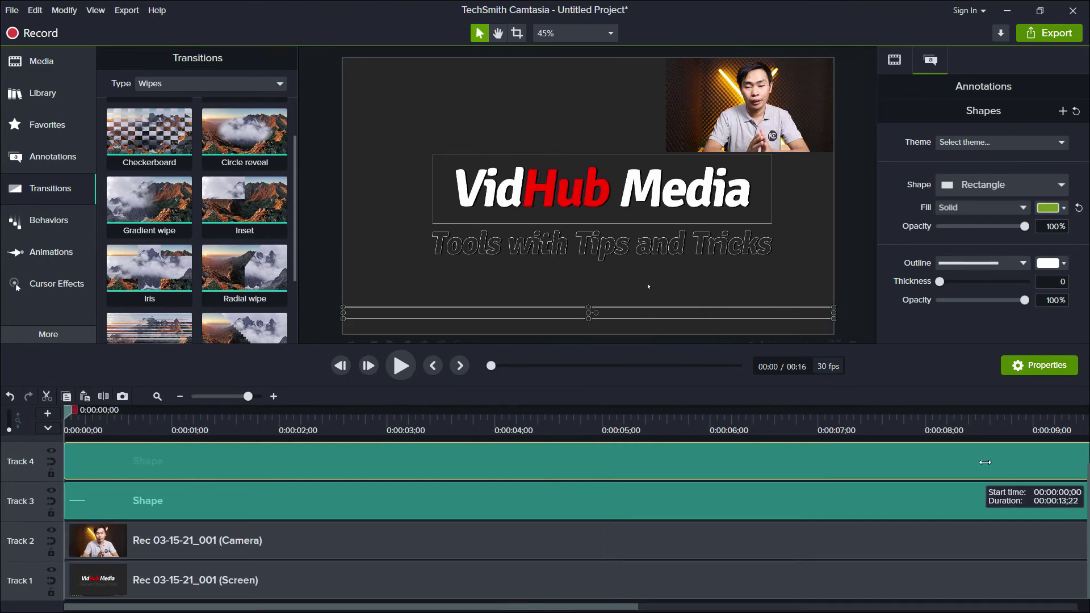
click(178, 396)
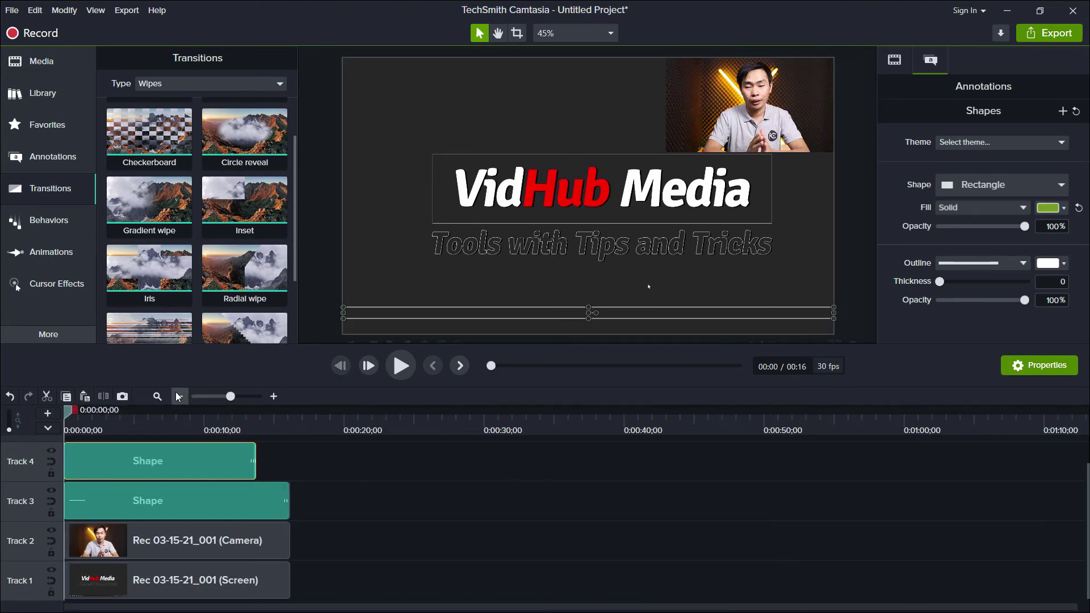
drag(258, 460, 290, 460)
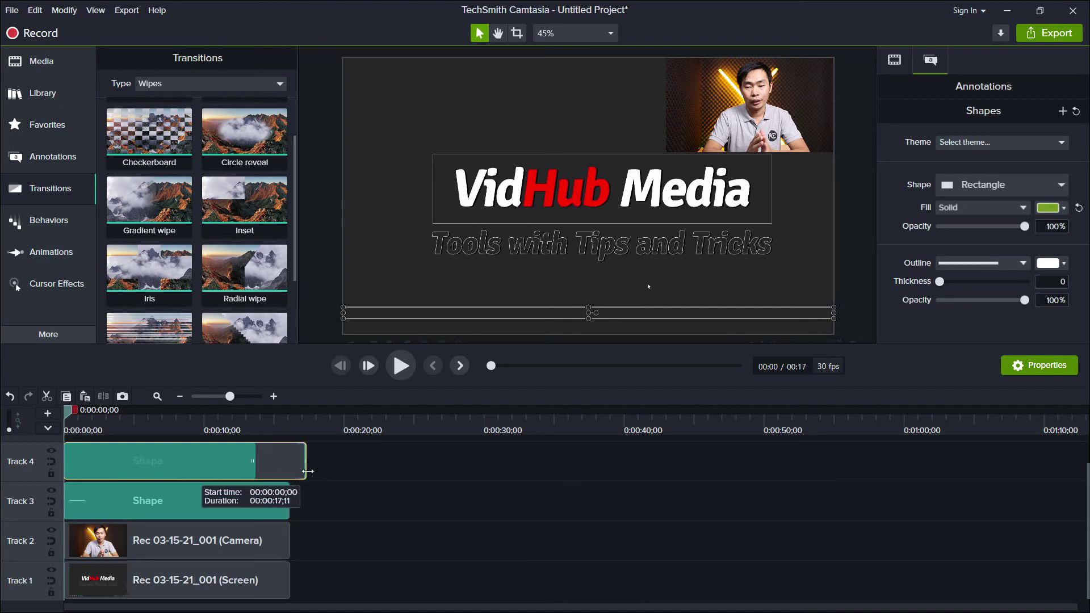
click(274, 397)
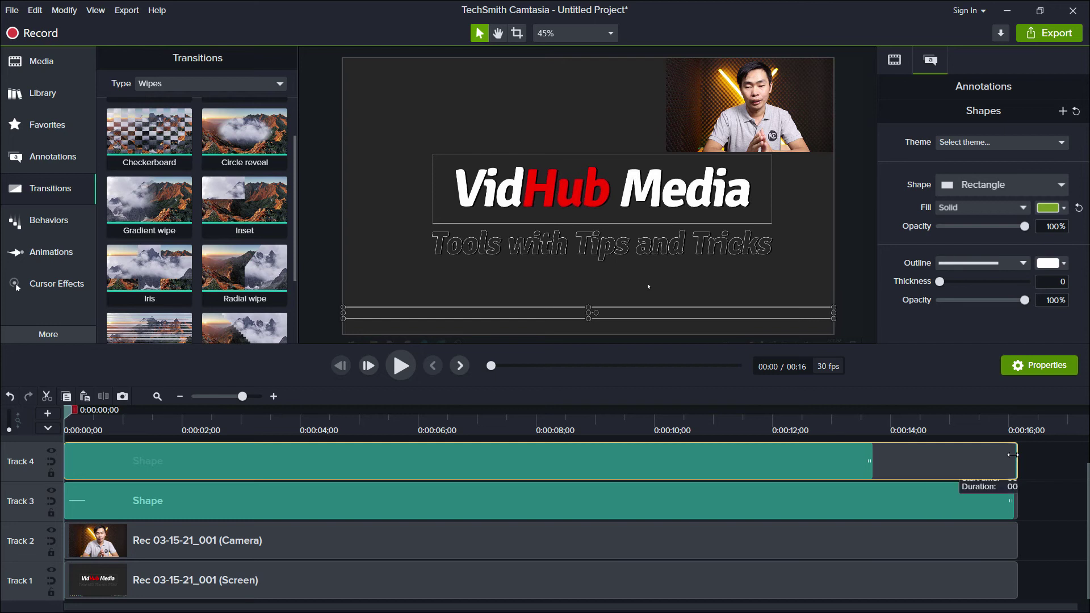
- Reverse the green bar's Gradient wipe and pause playback near eleven seconds
click(791, 472)
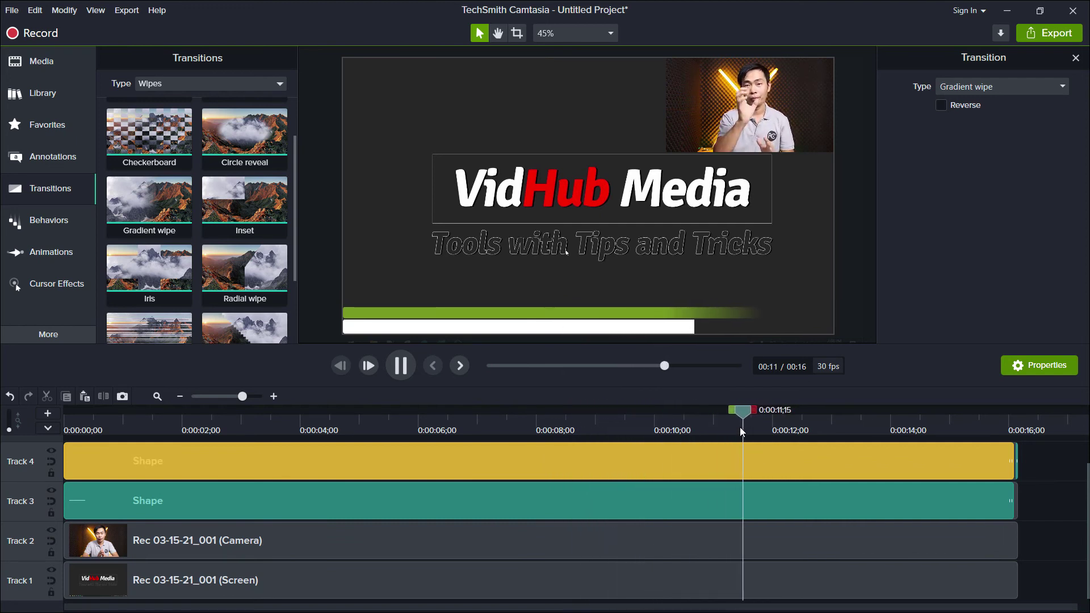
key(space)
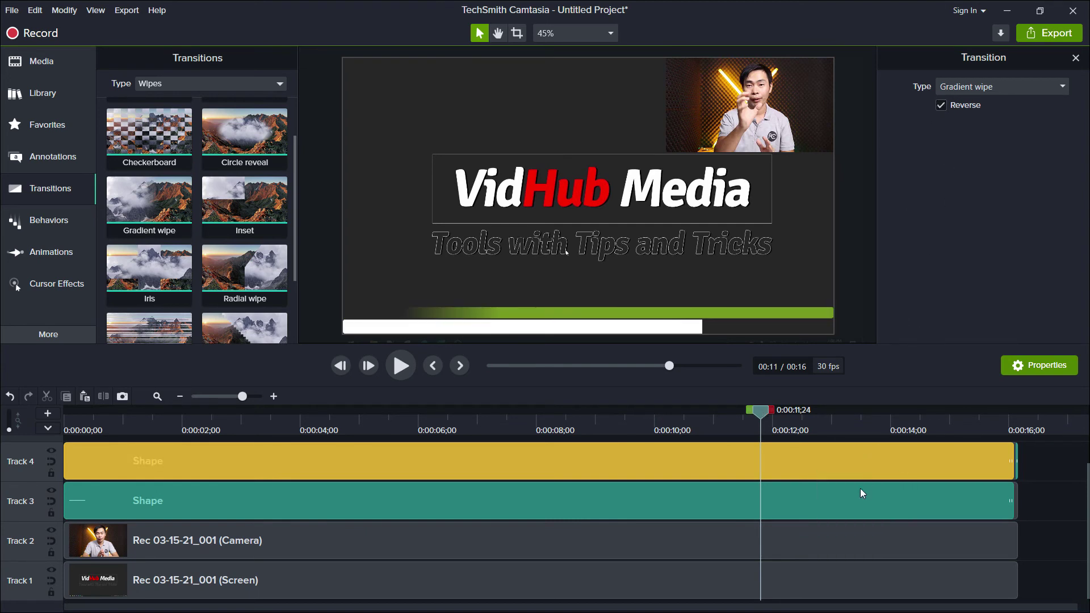
- Replay the animation from 0:00, turn off Reverse on the white bar's Slide right, and rewind
click(846, 500)
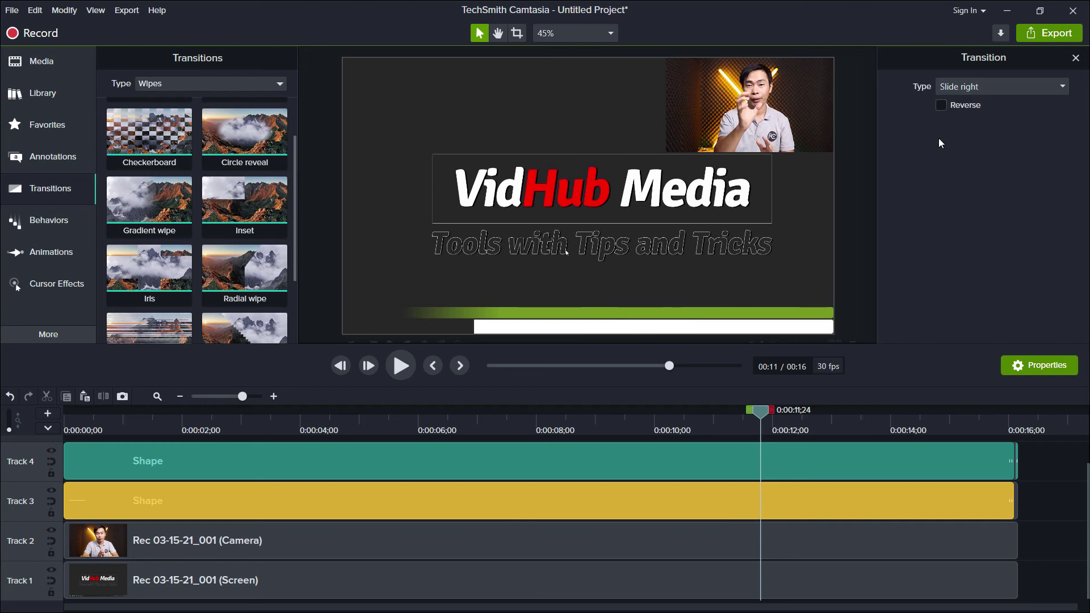
click(340, 365)
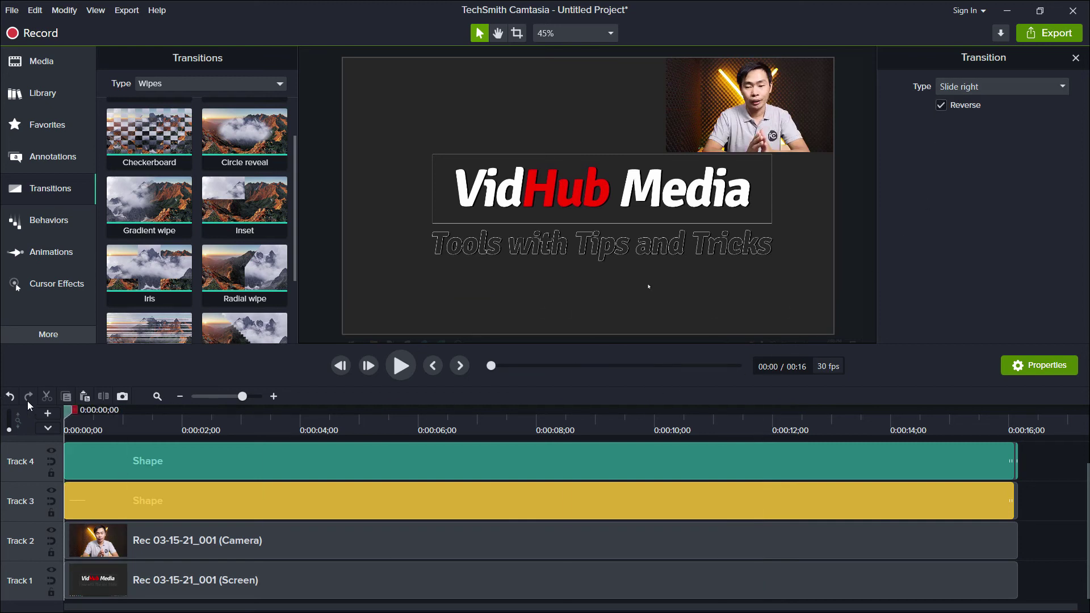
click(400, 365)
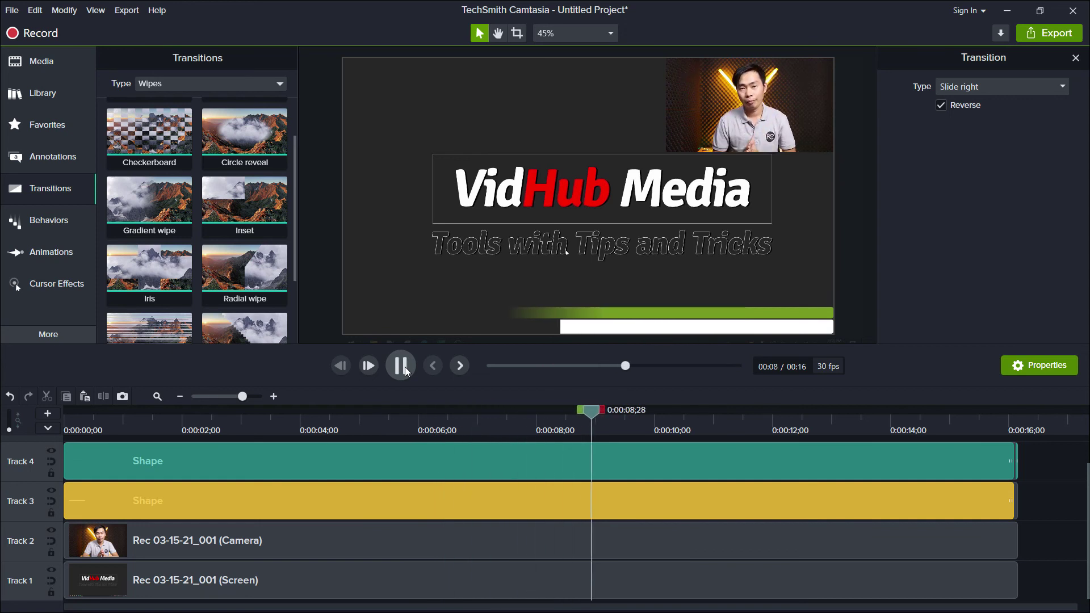
click(404, 367)
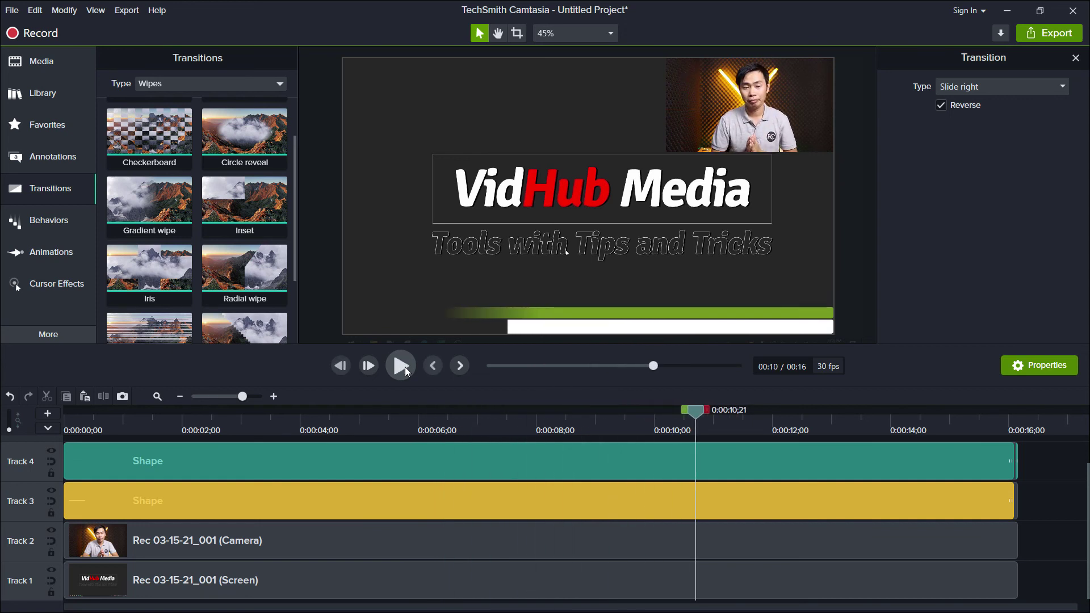
click(941, 105)
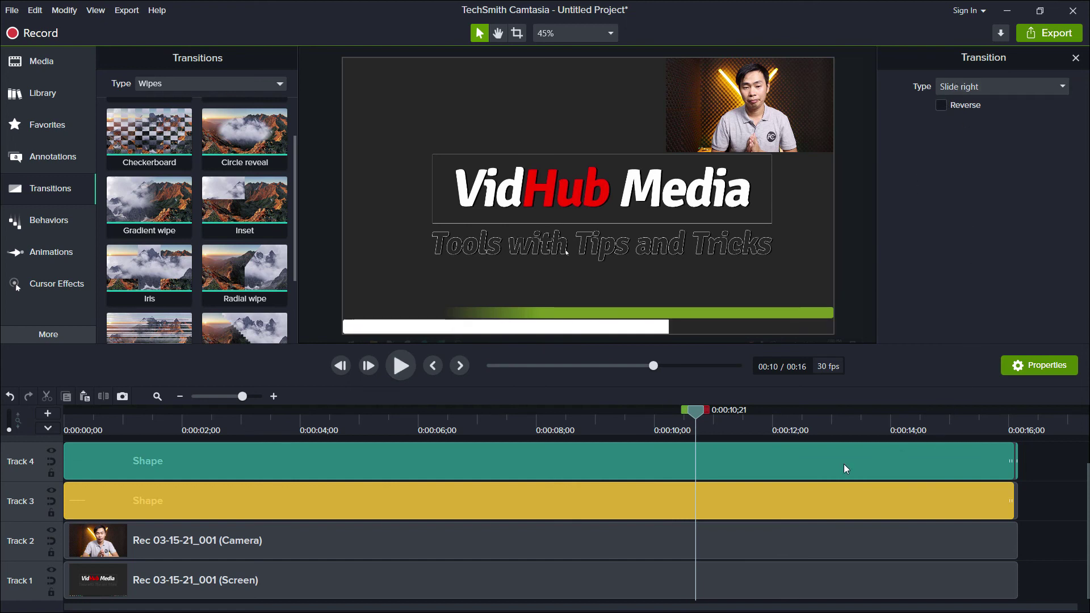
drag(697, 412, 35, 432)
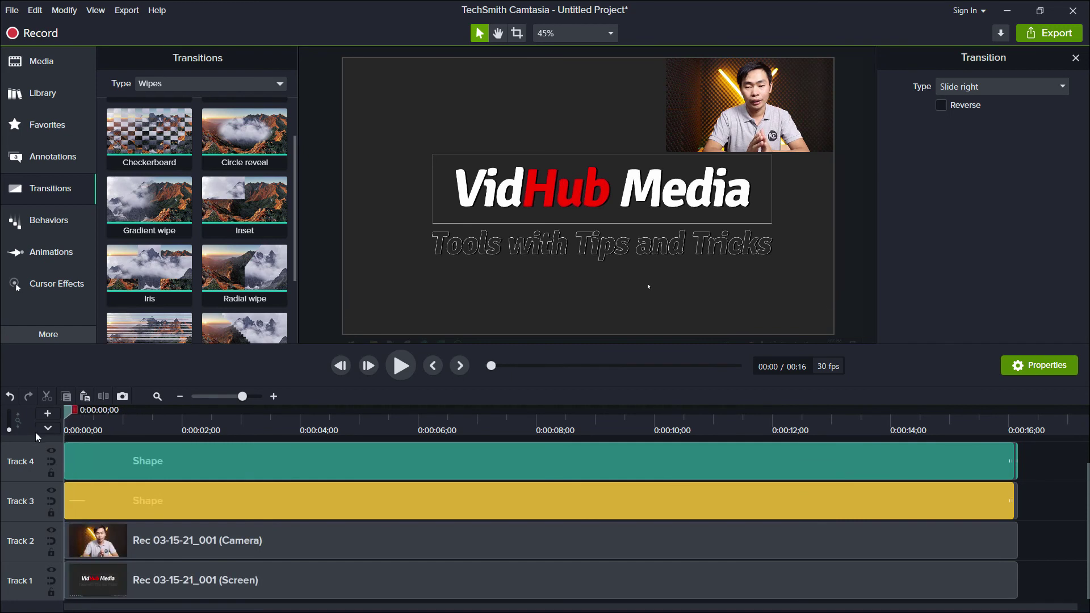
click(397, 366)
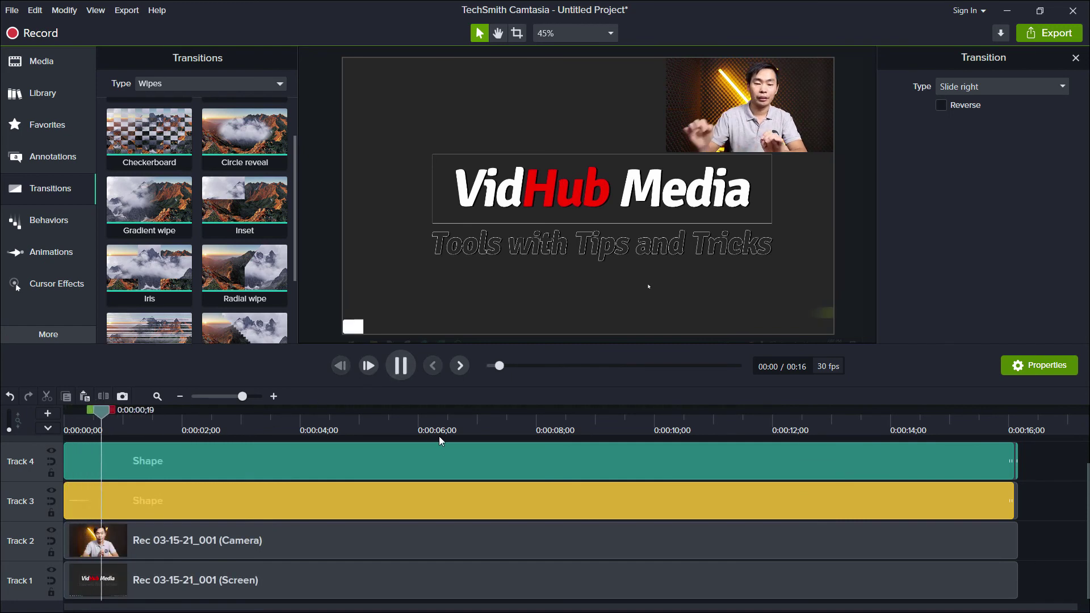